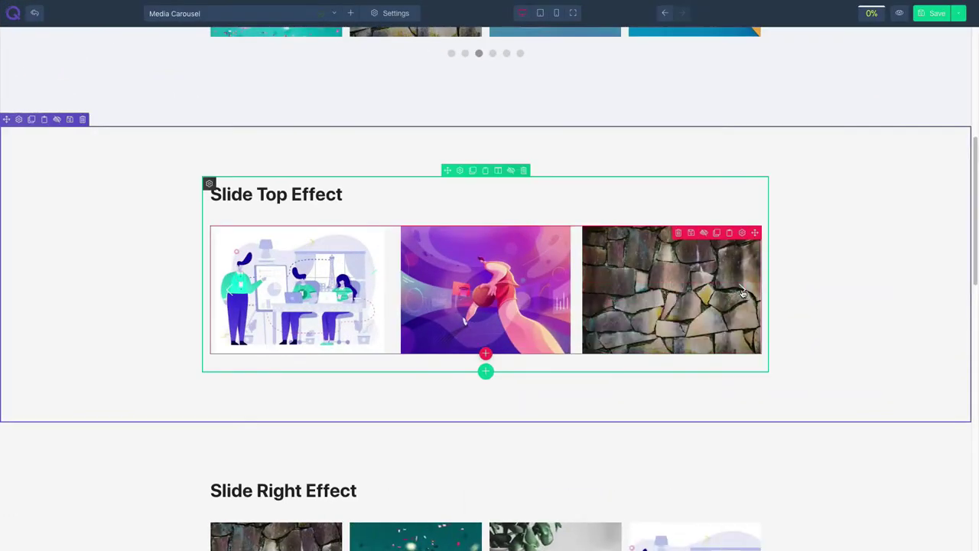
Scroll past the effect demos to the empty section above Fade Effect.
{"action": "scroll", "coordinate": [814, 290], "scroll_direction": "down", "scroll_amount": 7}
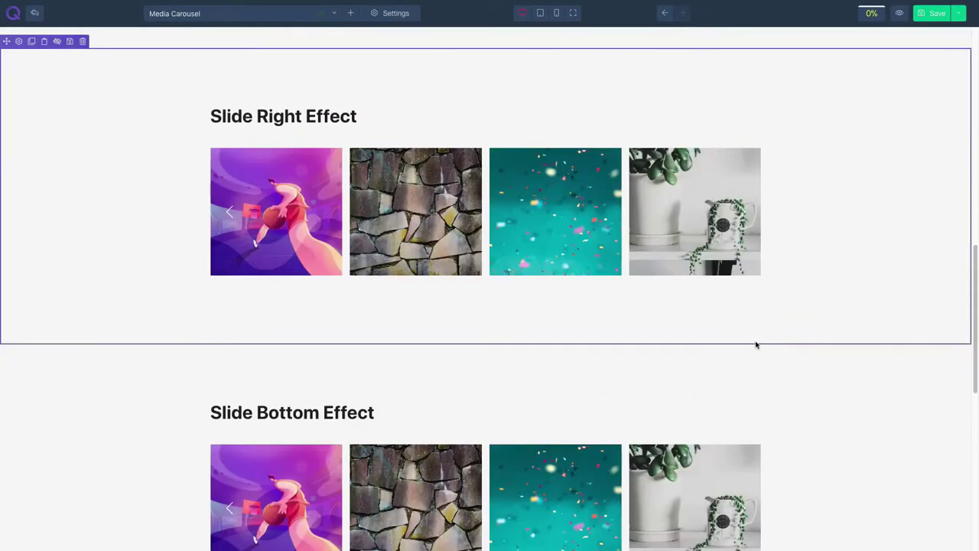
{"action": "scroll", "coordinate": [803, 390], "scroll_direction": "down", "scroll_amount": 4}
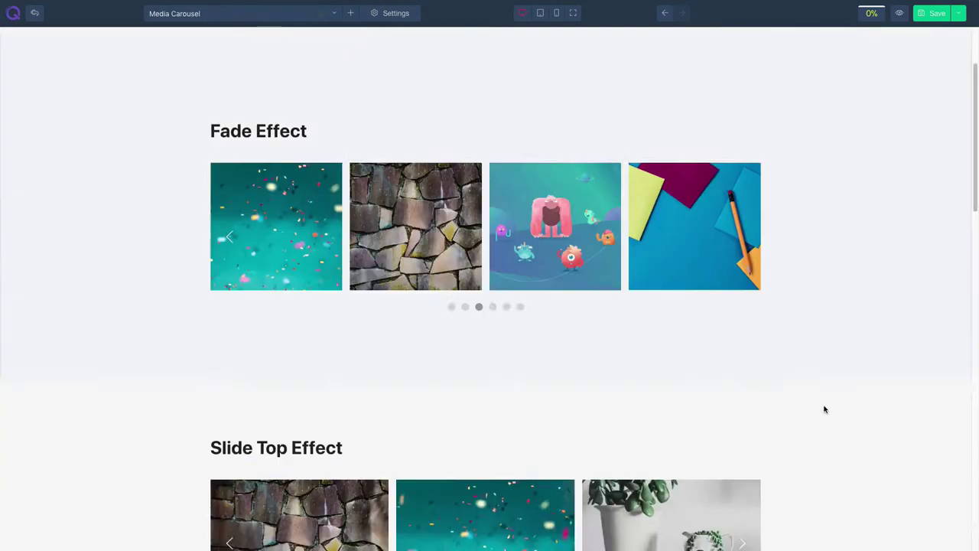
{"action": "scroll", "coordinate": [825, 410], "scroll_direction": "up", "scroll_amount": 2}
Search the elements for 'med' and insert a Media Carousel.
{"action": "left_click", "coordinate": [485, 110]}
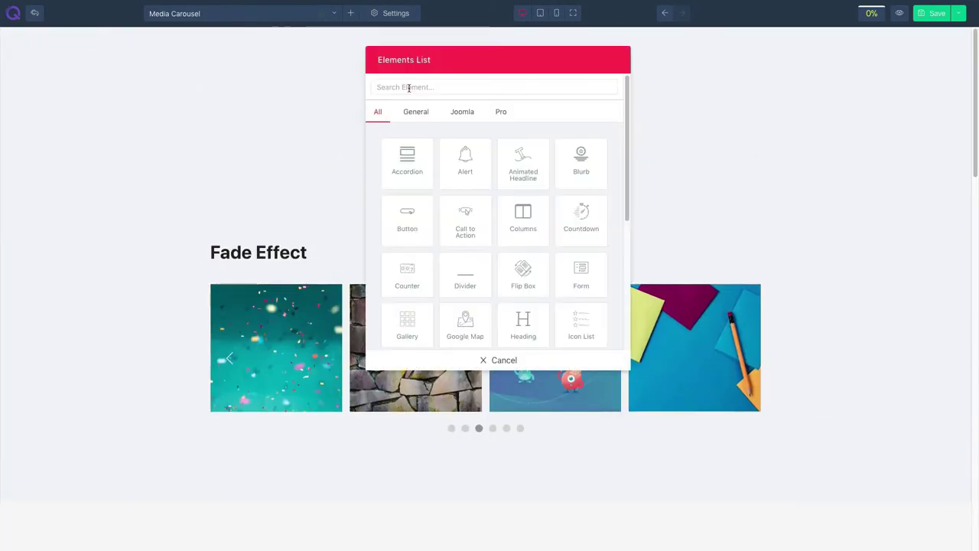
{"action": "type", "text": "med"}
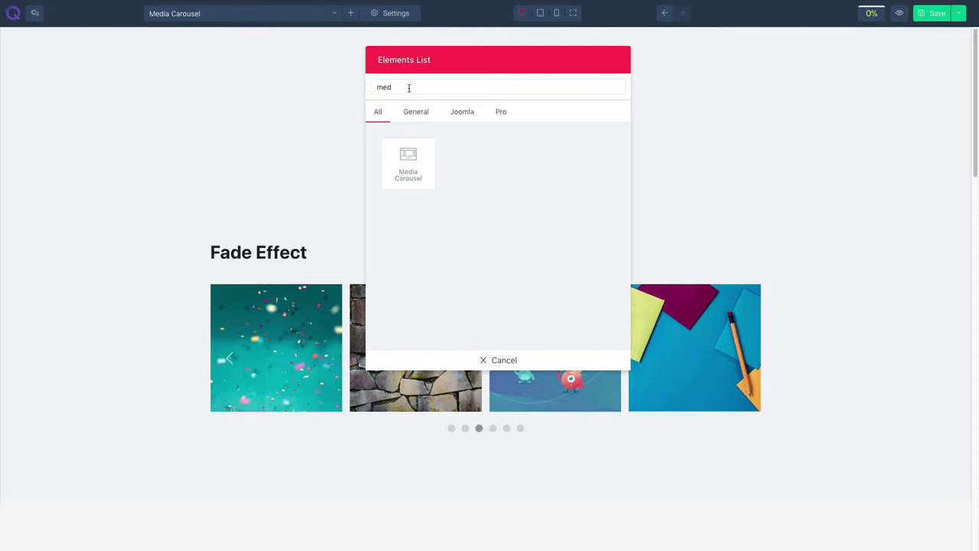
{"action": "left_click", "coordinate": [411, 170]}
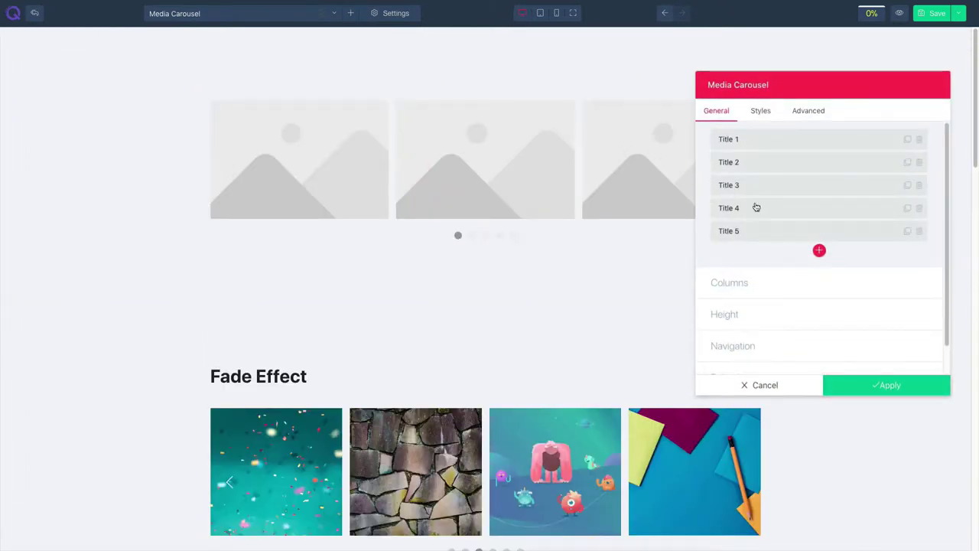
Give the Title 1 slide image12.jpeg from the media library.
{"action": "left_click", "coordinate": [762, 143]}
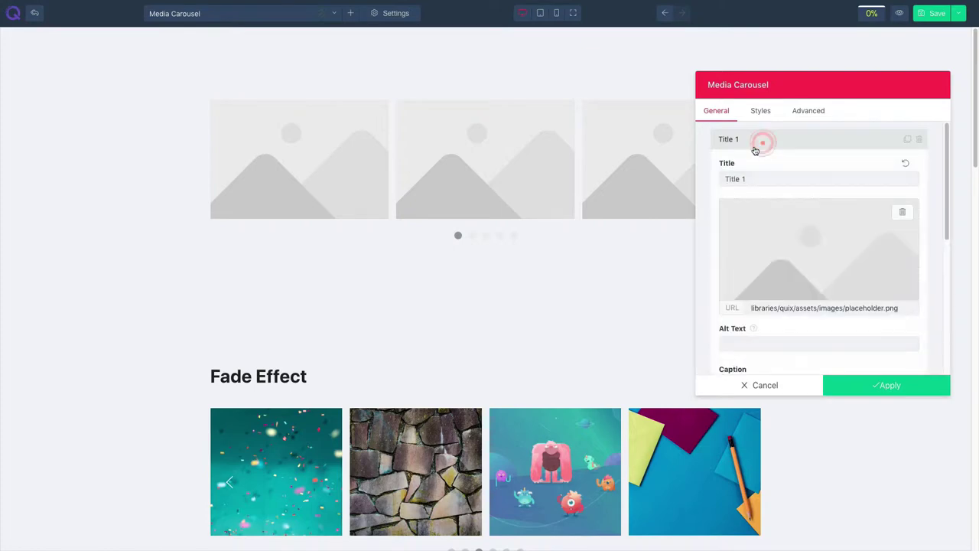
{"action": "left_click", "coordinate": [725, 178]}
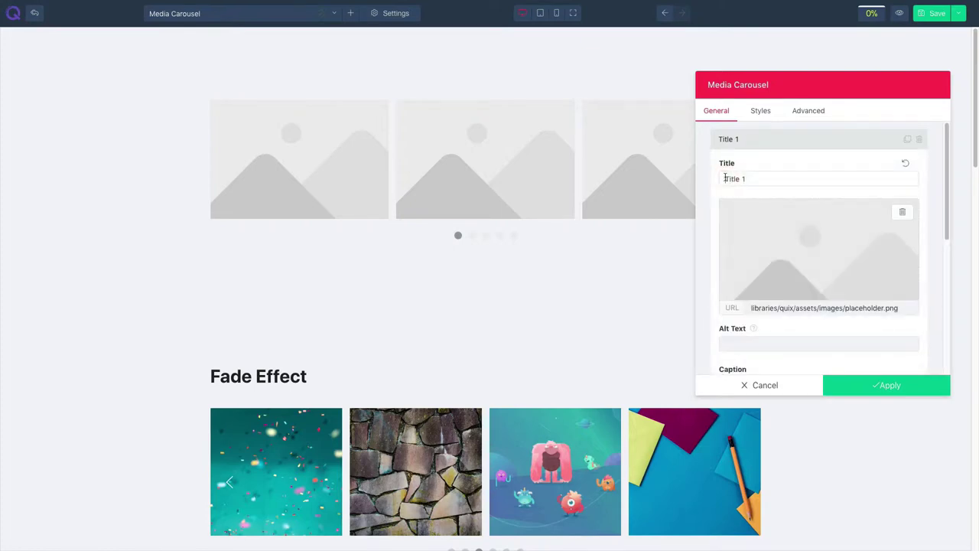
{"action": "left_click", "coordinate": [770, 257]}
{"action": "double_click", "coordinate": [574, 163]}
{"action": "scroll", "coordinate": [771, 268], "scroll_direction": "down", "scroll_amount": 1}
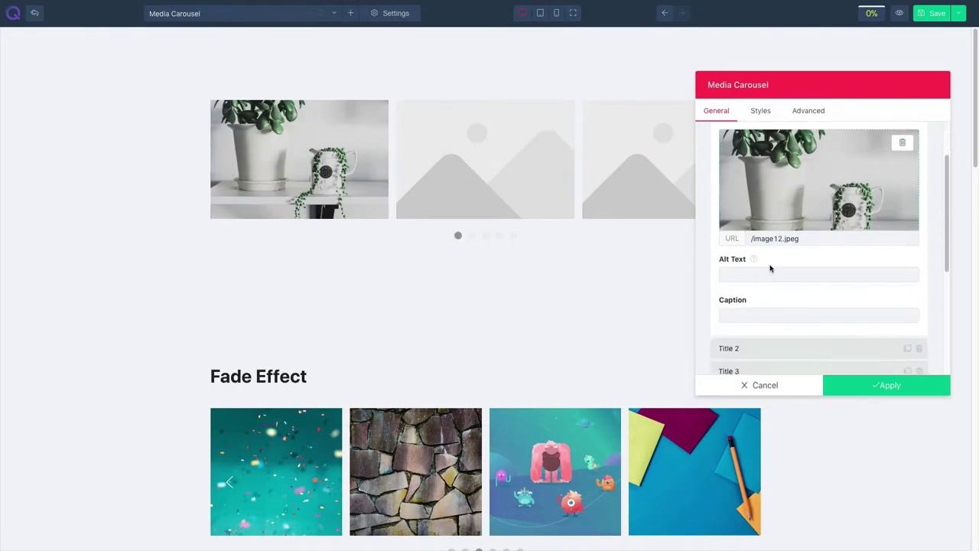
{"action": "left_click", "coordinate": [766, 273]}
{"action": "left_click", "coordinate": [747, 318]}
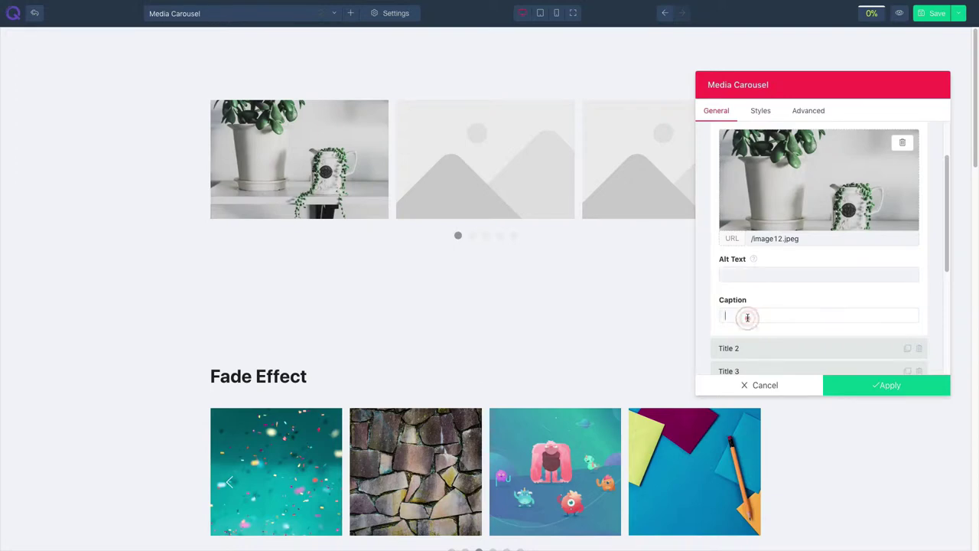
Set image14.jpeg for the Title 2 slide and image17.png for Title 3.
{"action": "left_click", "coordinate": [745, 346]}
{"action": "left_click", "coordinate": [782, 206]}
{"action": "double_click", "coordinate": [751, 166]}
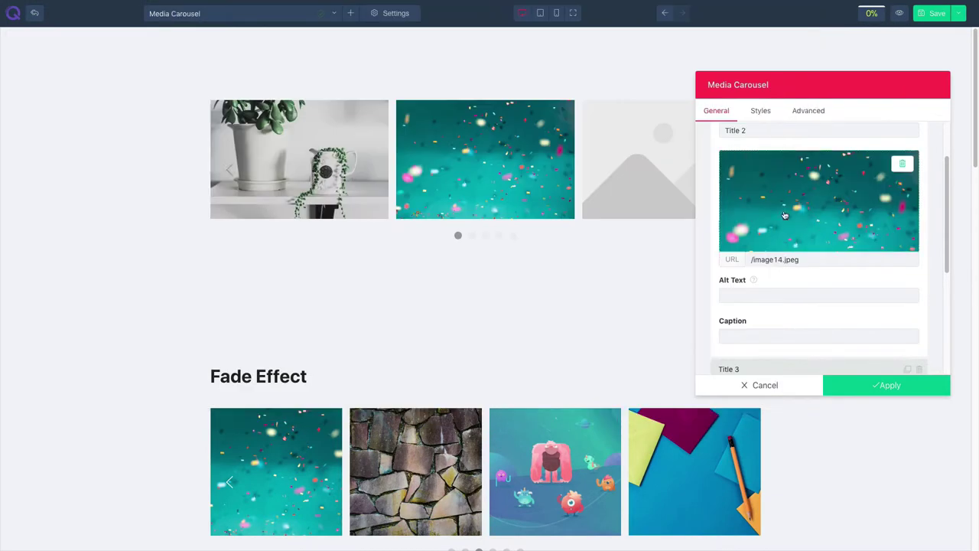
{"action": "scroll", "coordinate": [772, 301], "scroll_direction": "down", "scroll_amount": 1}
{"action": "left_click", "coordinate": [765, 339]}
{"action": "left_click", "coordinate": [769, 190]}
{"action": "double_click", "coordinate": [384, 236]}
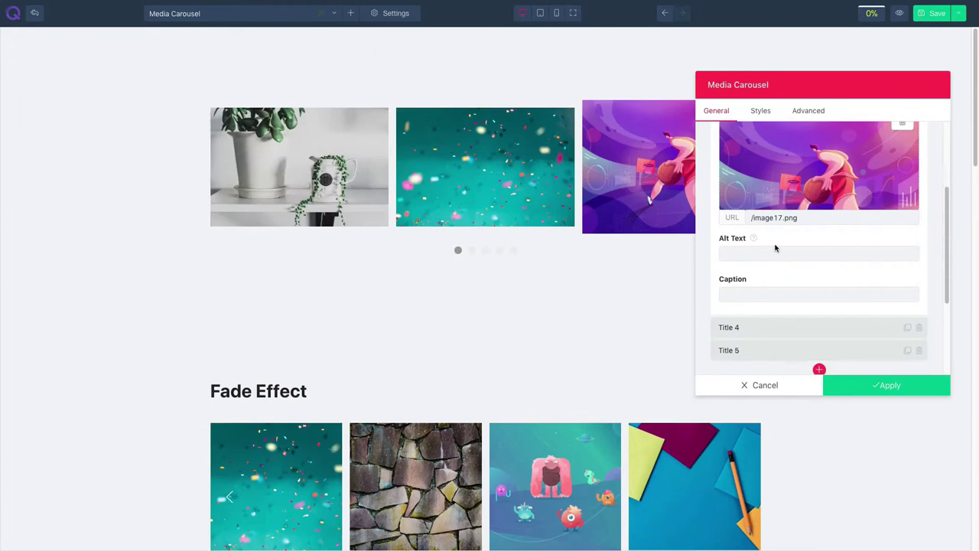
Set image20.png for the Title 4 slide and image22.png for Title 5.
{"action": "left_click", "coordinate": [765, 326]}
{"action": "left_click", "coordinate": [769, 188]}
{"action": "double_click", "coordinate": [749, 233]}
{"action": "left_click", "coordinate": [778, 339]}
{"action": "left_click", "coordinate": [778, 203]}
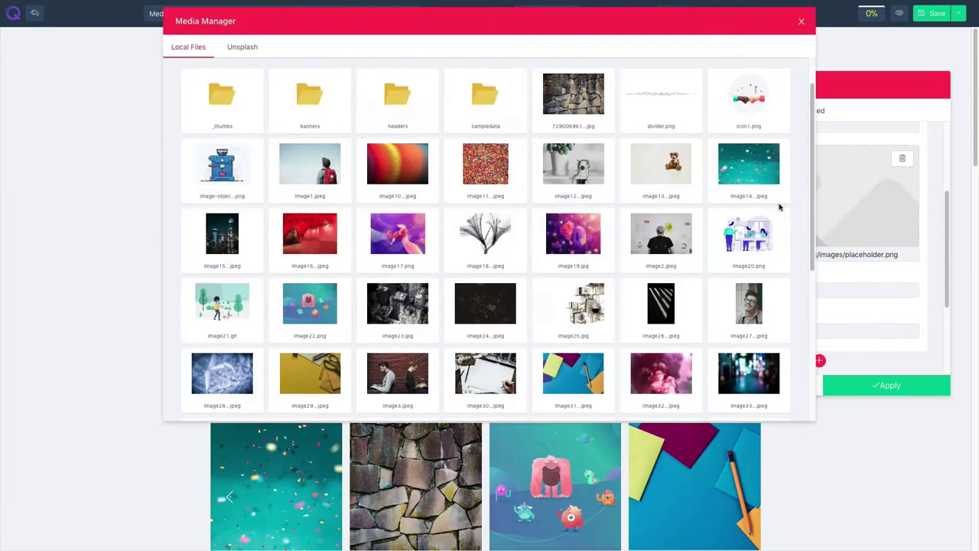
{"action": "double_click", "coordinate": [316, 303]}
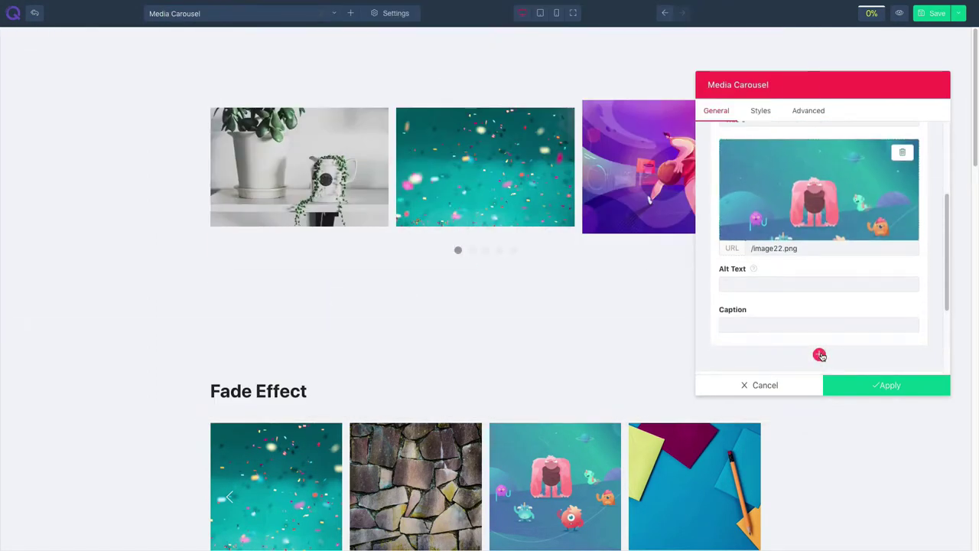
Add a Sample Image slide, duplicate it, then delete both test slides.
{"action": "left_click", "coordinate": [820, 356]}
{"action": "scroll", "coordinate": [819, 360], "scroll_direction": "down", "scroll_amount": 1}
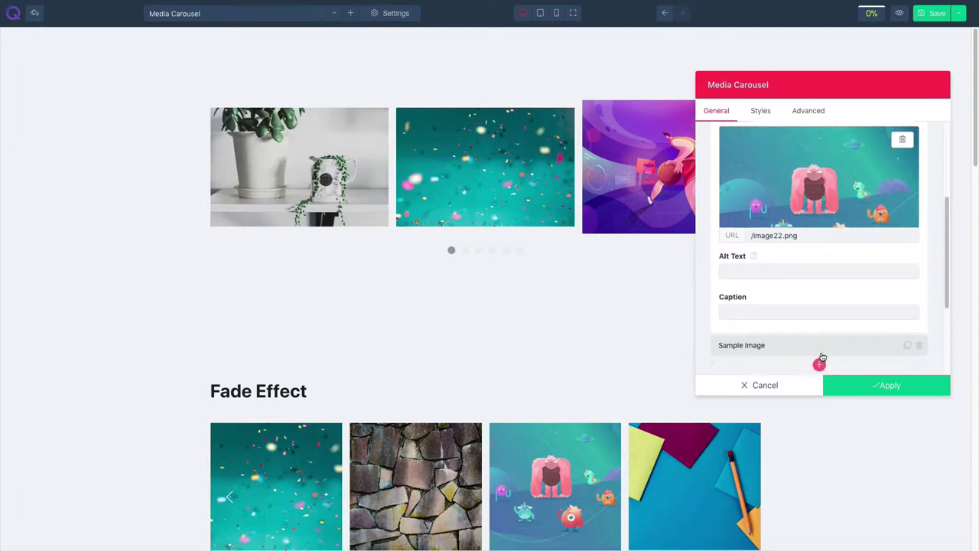
{"action": "left_click", "coordinate": [908, 286]}
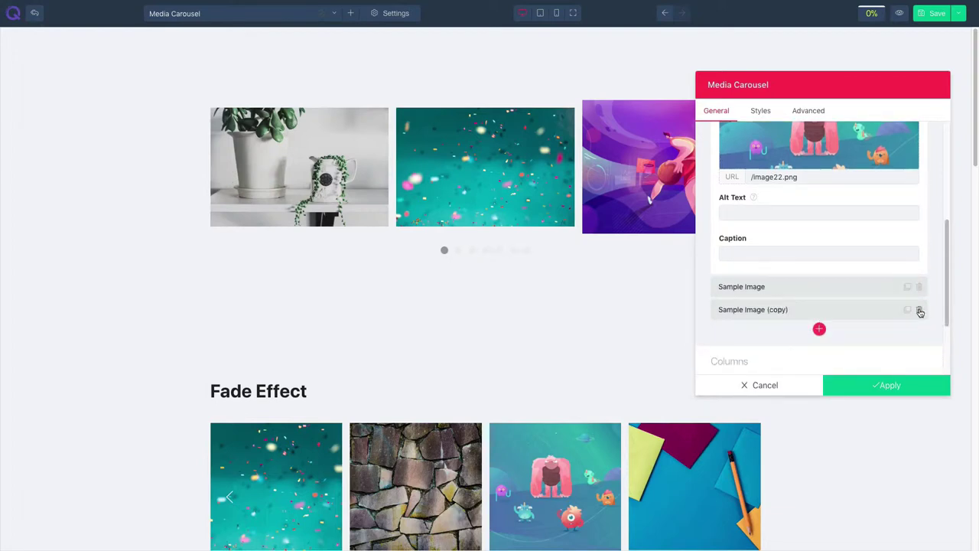
{"action": "left_click", "coordinate": [921, 311]}
{"action": "left_click", "coordinate": [920, 287]}
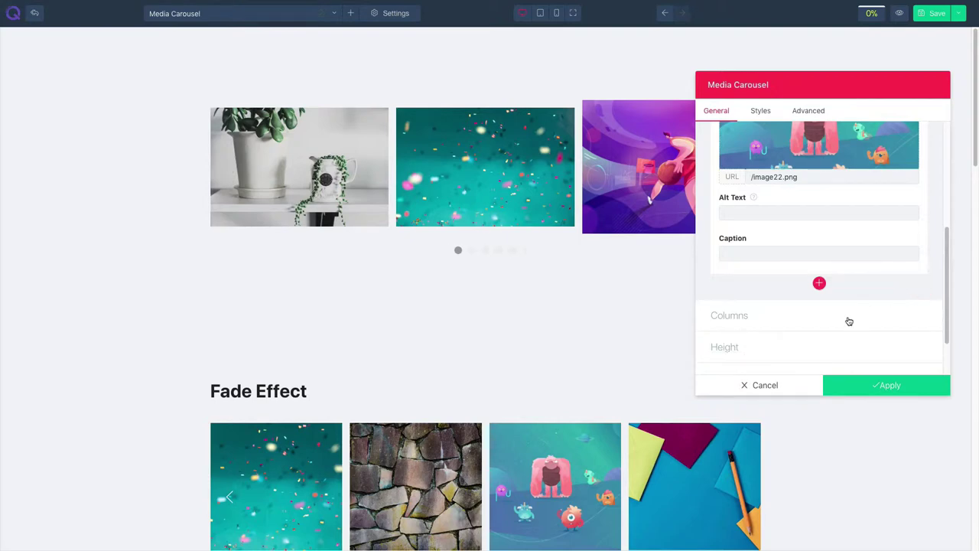
Show four slides per row with a text overlay that slides in from the top.
{"action": "left_click", "coordinate": [849, 317]}
{"action": "scroll", "coordinate": [835, 313], "scroll_direction": "down", "scroll_amount": 2}
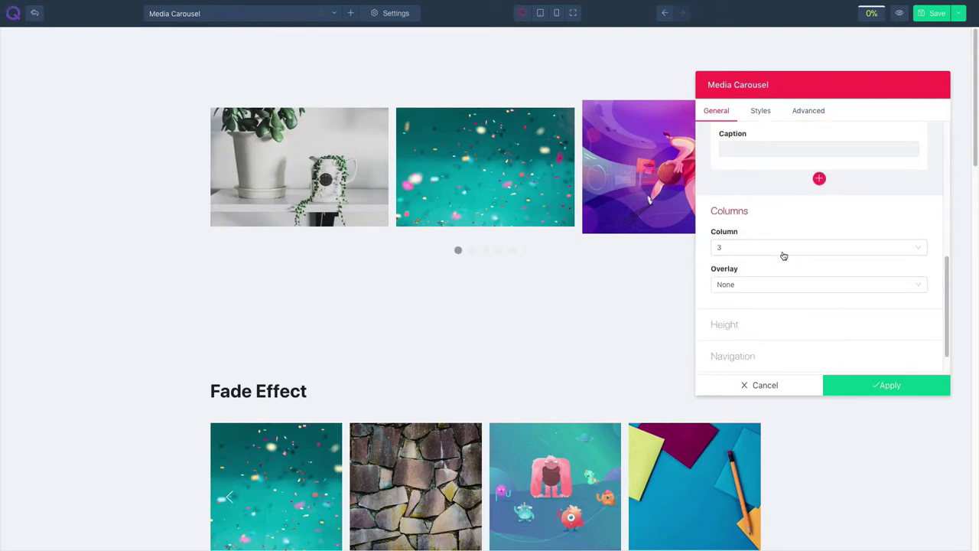
{"action": "left_click", "coordinate": [781, 248]}
{"action": "left_click", "coordinate": [723, 315]}
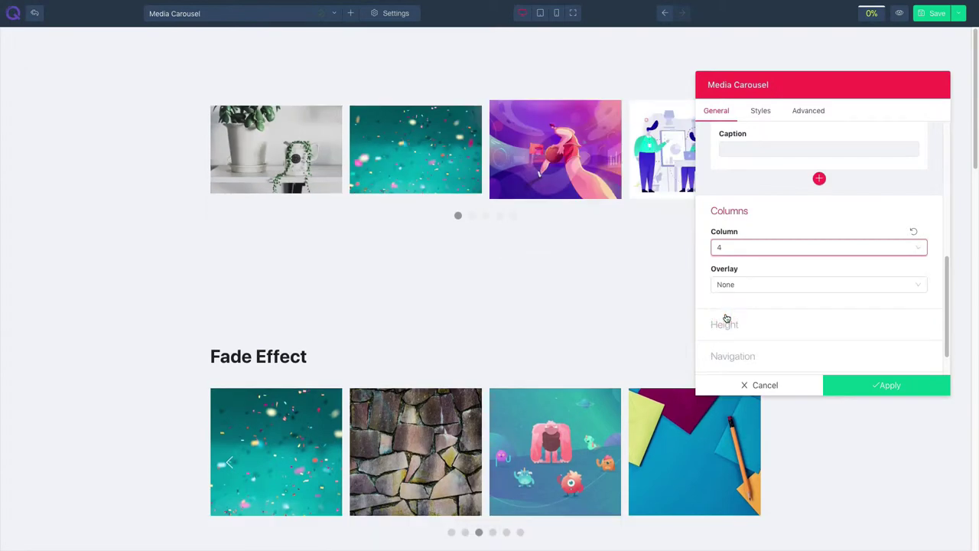
{"action": "left_click", "coordinate": [739, 285]}
{"action": "left_click", "coordinate": [724, 319]}
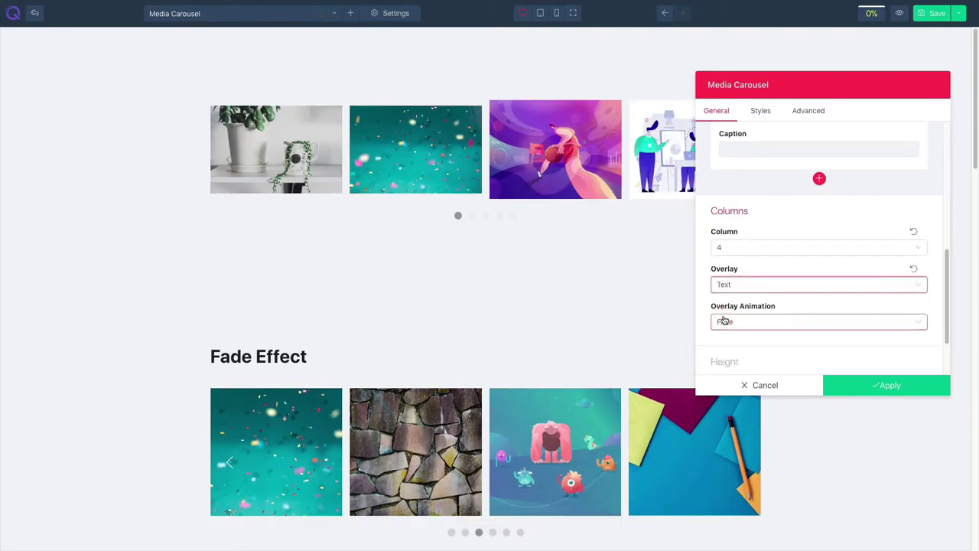
{"action": "scroll", "coordinate": [739, 297], "scroll_direction": "down", "scroll_amount": 1}
{"action": "left_click", "coordinate": [739, 295]}
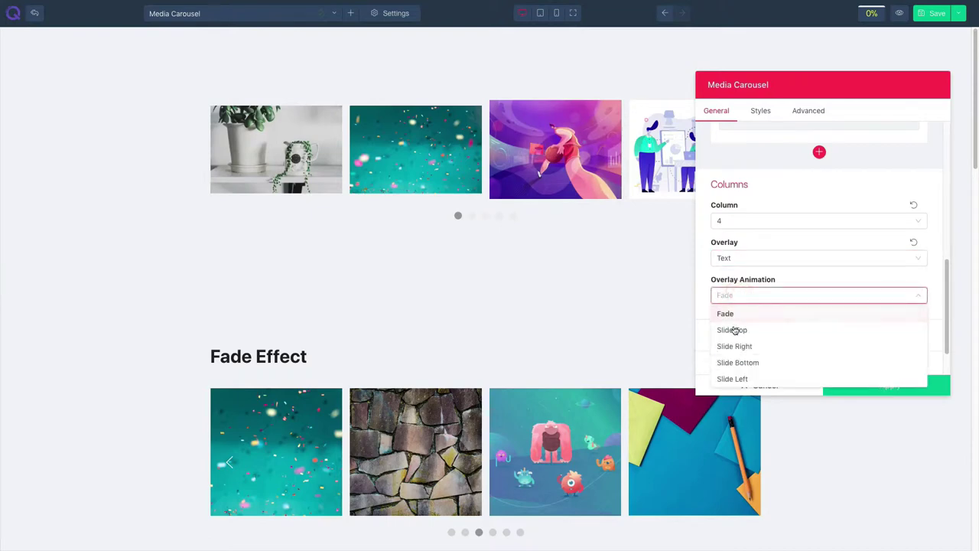
{"action": "left_click", "coordinate": [734, 331]}
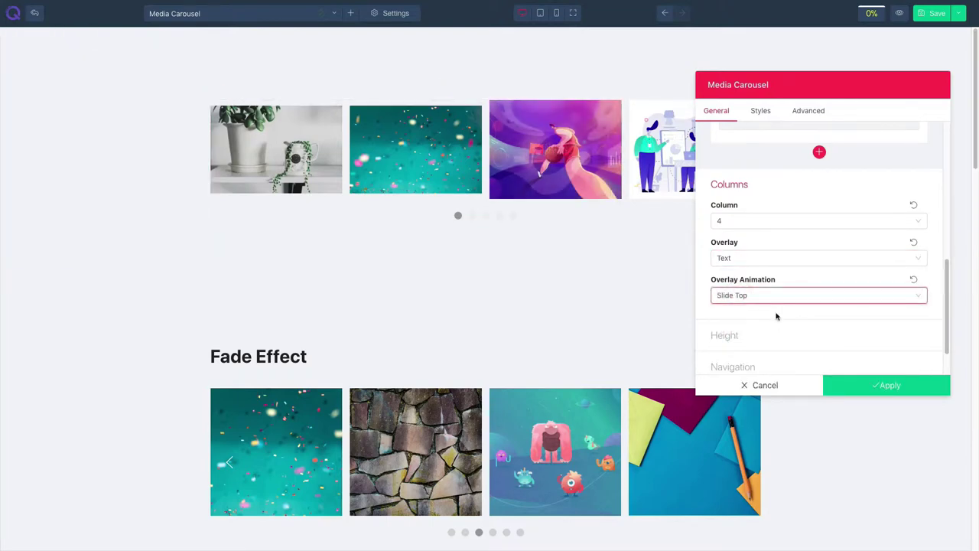
Switch the carousel to a custom height of 200 px on desktop.
{"action": "scroll", "coordinate": [775, 313], "scroll_direction": "down", "scroll_amount": 1}
{"action": "left_click", "coordinate": [773, 310]}
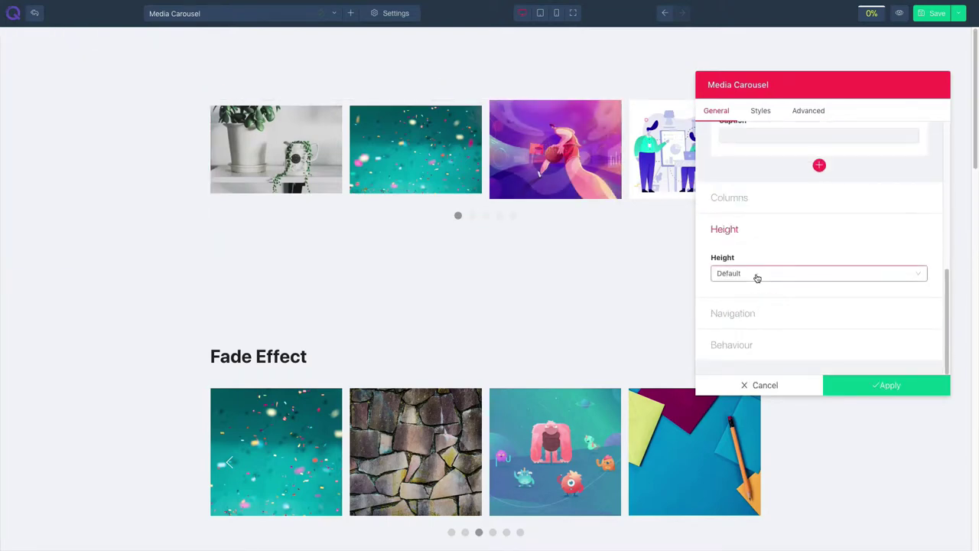
{"action": "left_click", "coordinate": [756, 274]}
{"action": "left_click", "coordinate": [751, 308]}
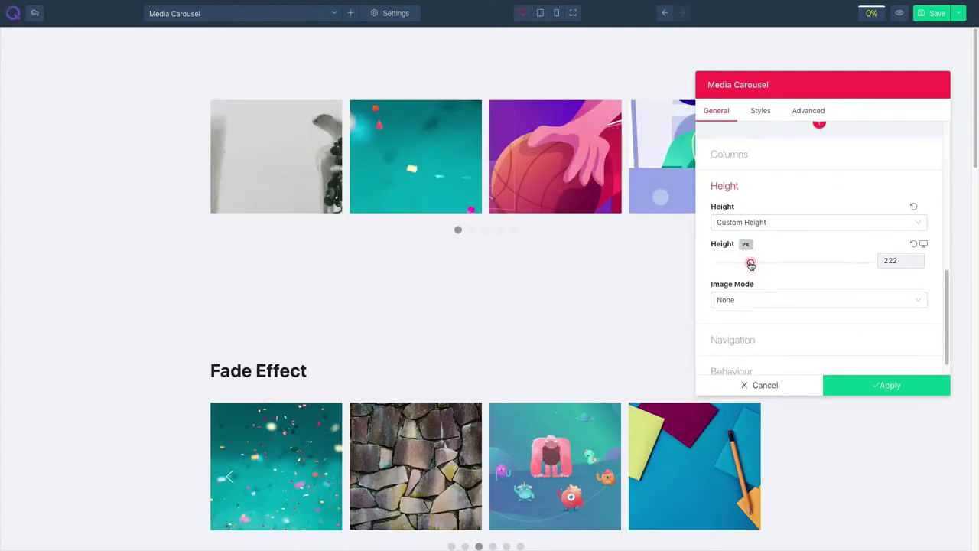
{"action": "left_click_drag", "start_coordinate": [755, 265], "coordinate": [756, 294]}
{"action": "left_click", "coordinate": [926, 244]}
{"action": "left_click", "coordinate": [779, 265]}
{"action": "left_click", "coordinate": [723, 265]}
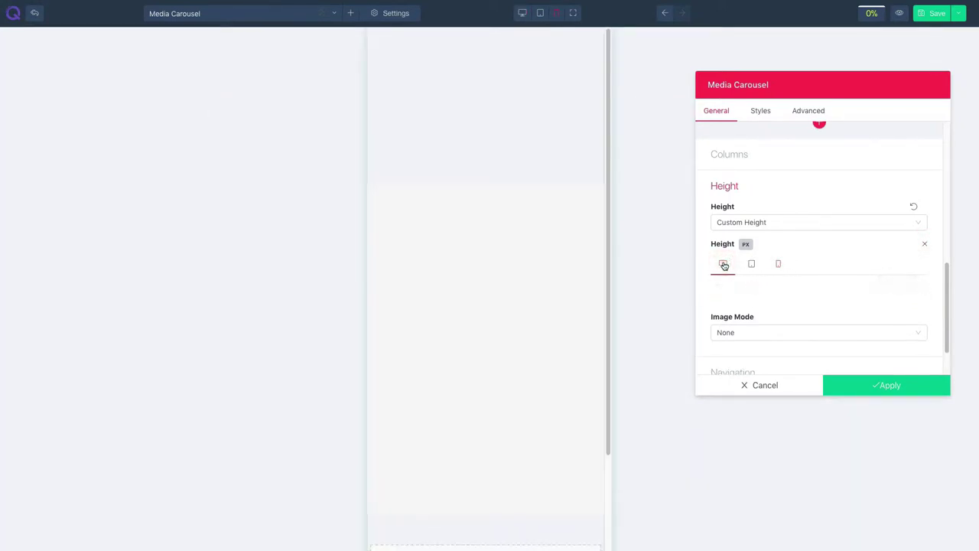
{"action": "type", "text": "200"}
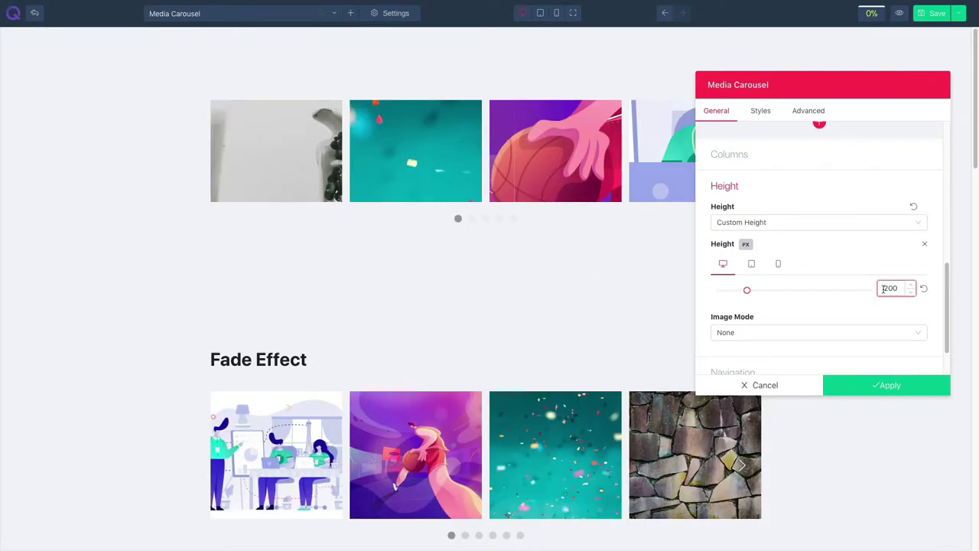
Set the carousel's Image Mode to Cover.
{"action": "scroll", "coordinate": [796, 306], "scroll_direction": "down", "scroll_amount": 1}
{"action": "left_click", "coordinate": [760, 308]}
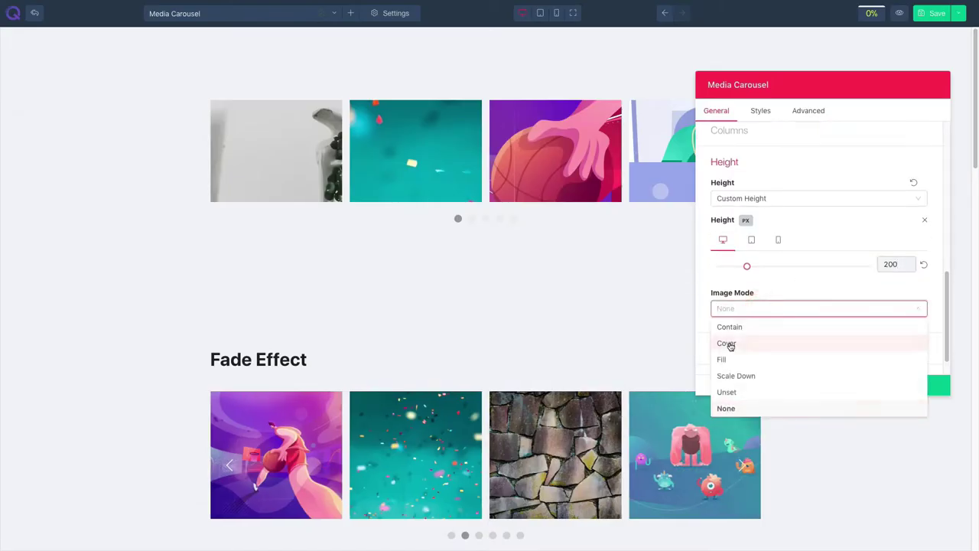
{"action": "left_click", "coordinate": [731, 344]}
{"action": "scroll", "coordinate": [776, 328], "scroll_direction": "down", "scroll_amount": 1}
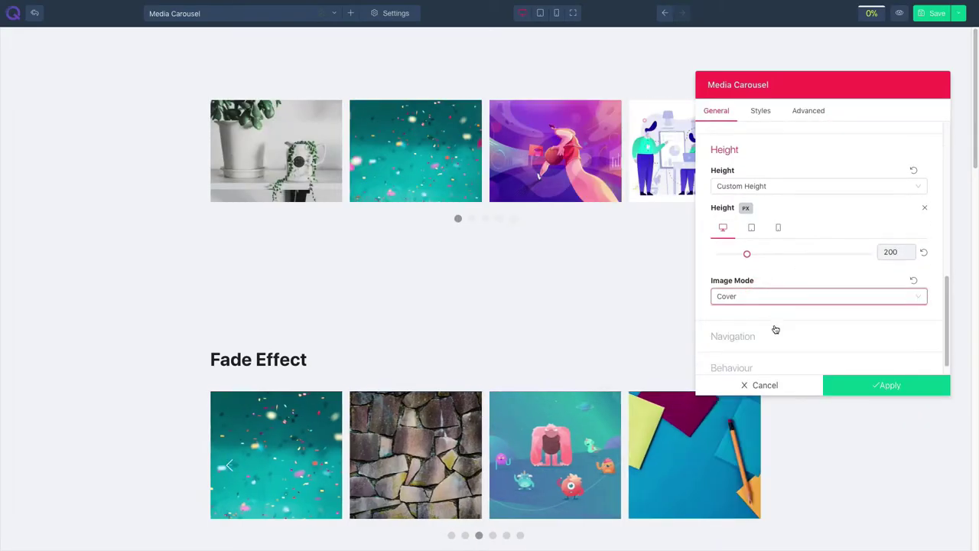
Keep arrow navigation on and positioned inside, with dot navigation still enabled.
{"action": "left_click", "coordinate": [762, 339]}
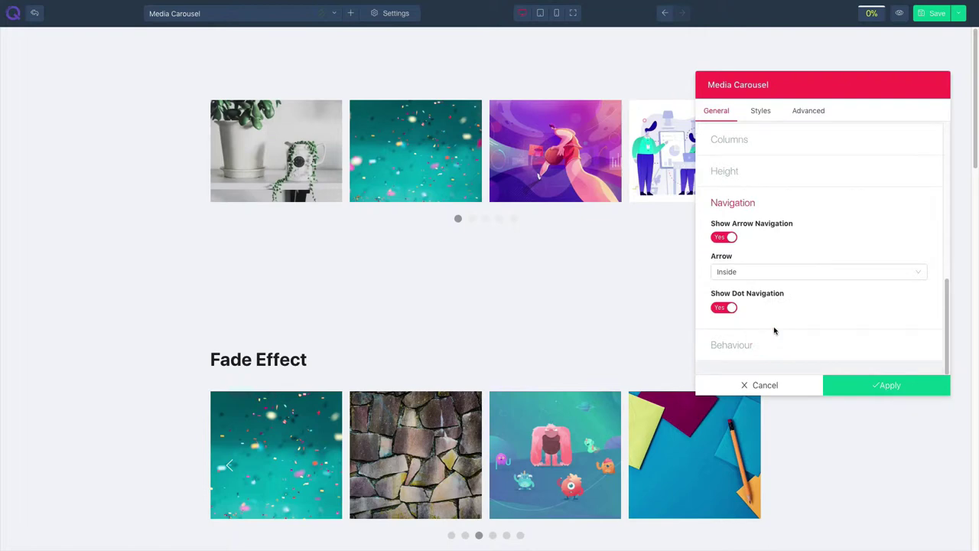
{"action": "left_click", "coordinate": [727, 239]}
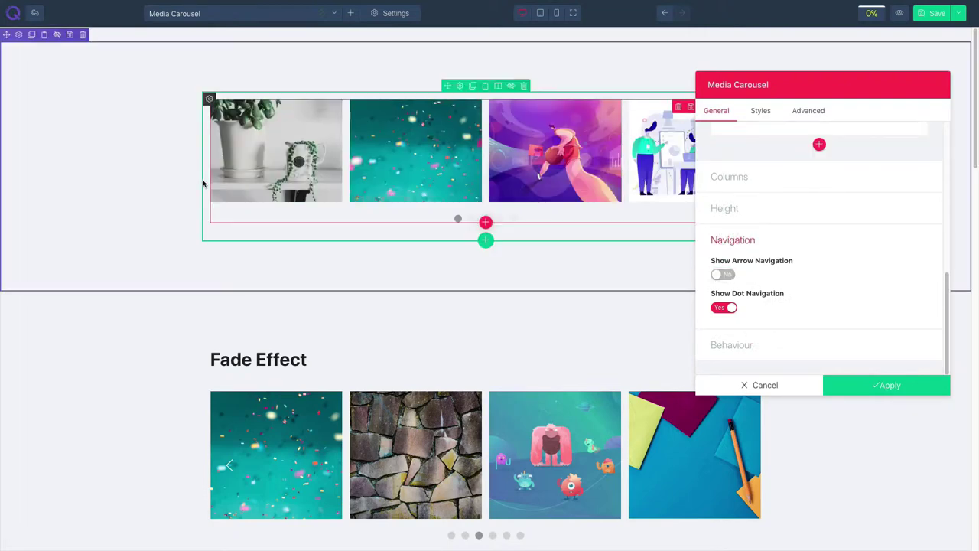
{"action": "left_click", "coordinate": [729, 276]}
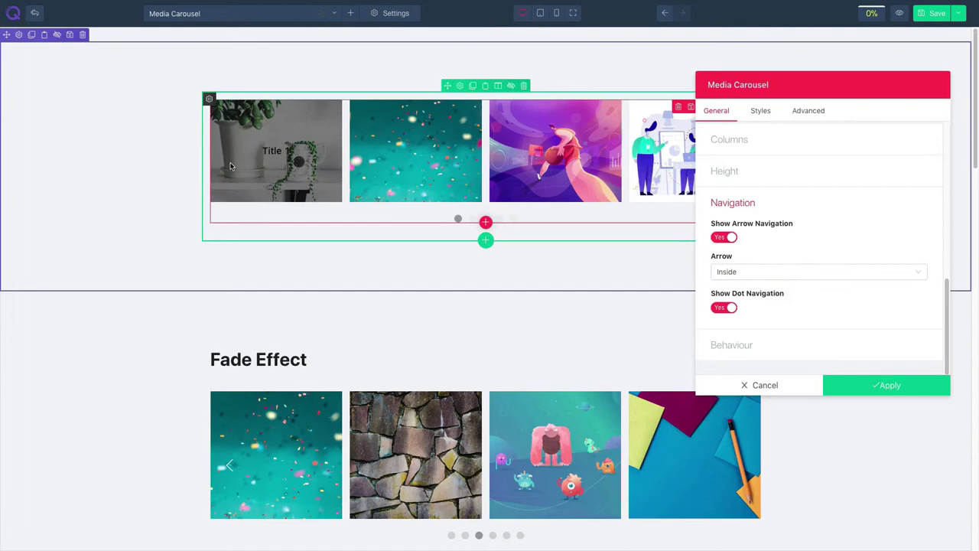
{"action": "left_click", "coordinate": [778, 276]}
{"action": "left_click", "coordinate": [739, 306]}
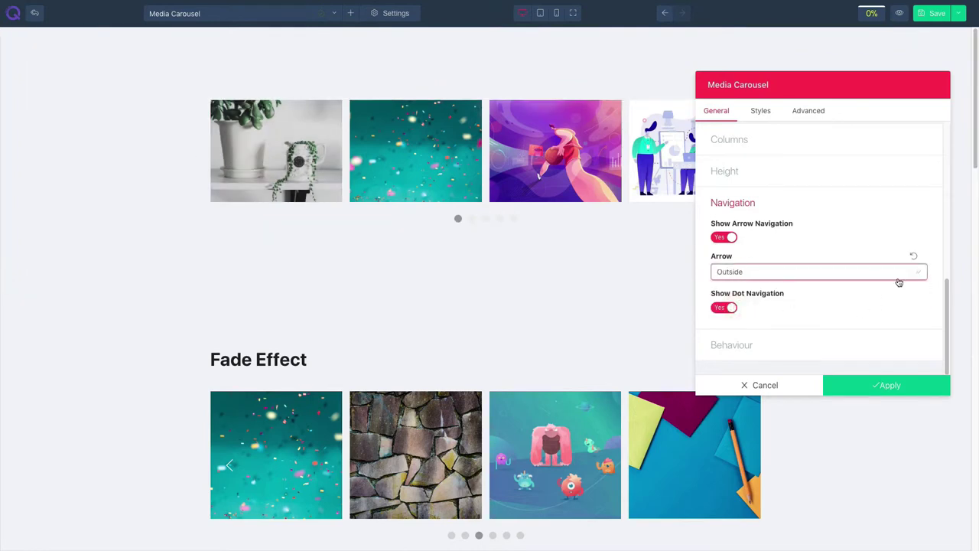
{"action": "left_click", "coordinate": [914, 256]}
{"action": "left_click", "coordinate": [725, 308]}
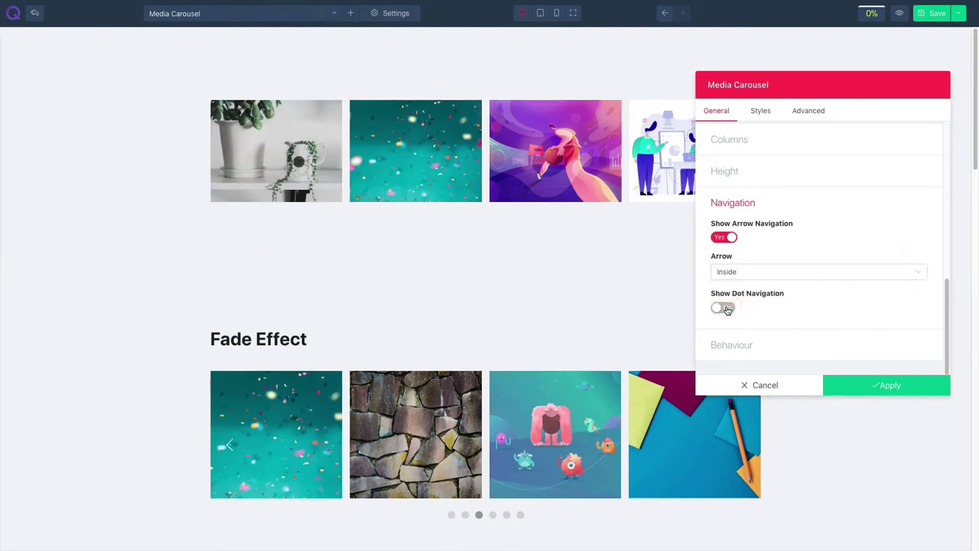
{"action": "left_click", "coordinate": [725, 309]}
{"action": "left_click", "coordinate": [762, 344]}
Enable Infinite Loop and Slide as a Set, keep Pause on Hover, autoplay at 5000 ms.
{"action": "left_click", "coordinate": [717, 315]}
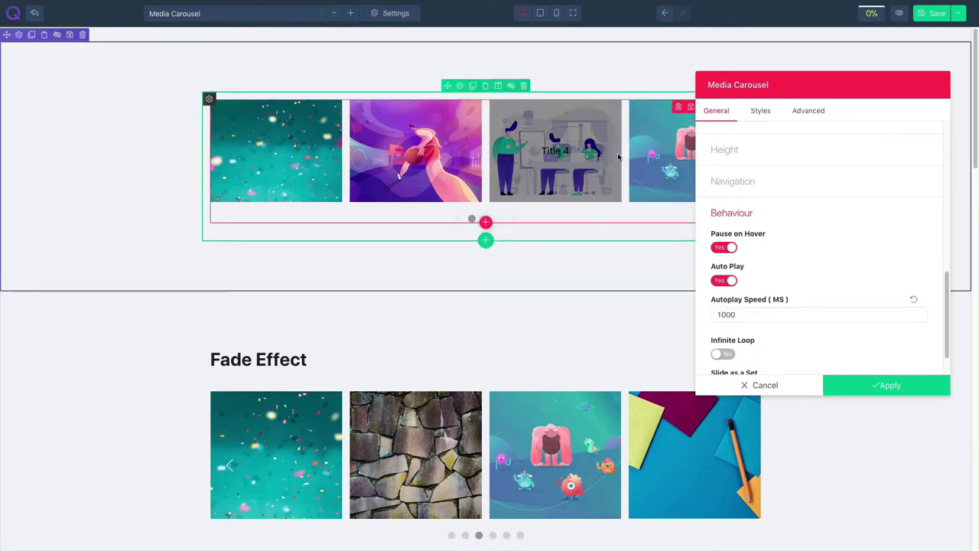
{"action": "left_click", "coordinate": [722, 248]}
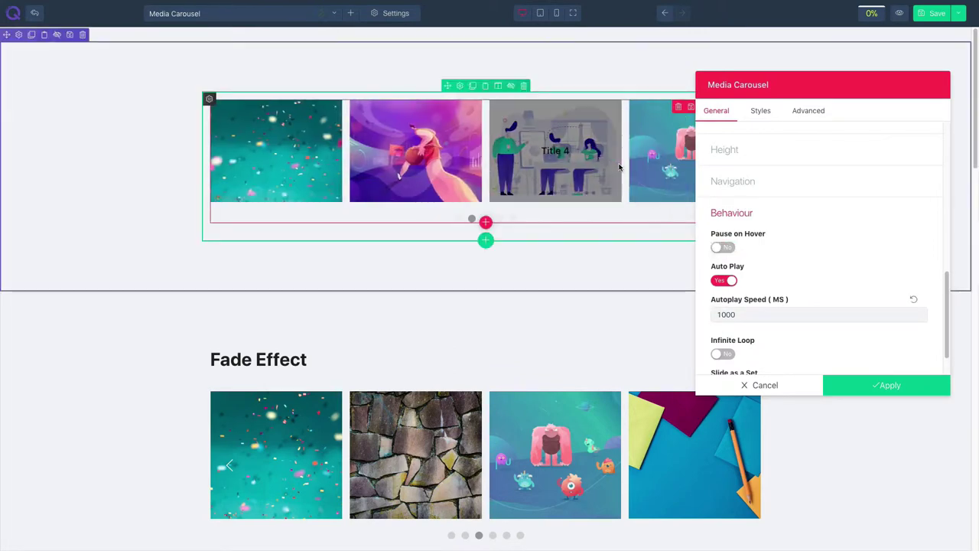
{"action": "left_click", "coordinate": [723, 247]}
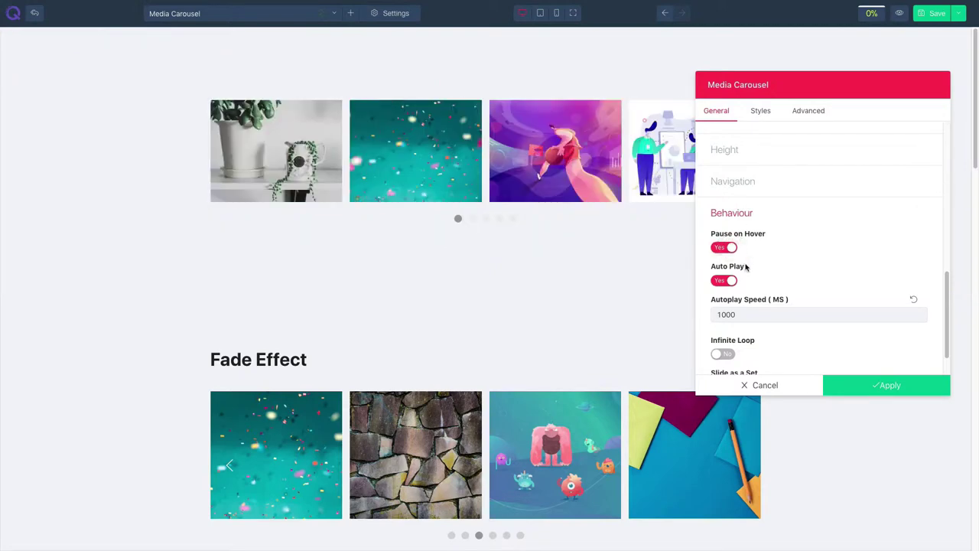
{"action": "scroll", "coordinate": [726, 315], "scroll_direction": "down", "scroll_amount": 1}
{"action": "left_click", "coordinate": [725, 309]}
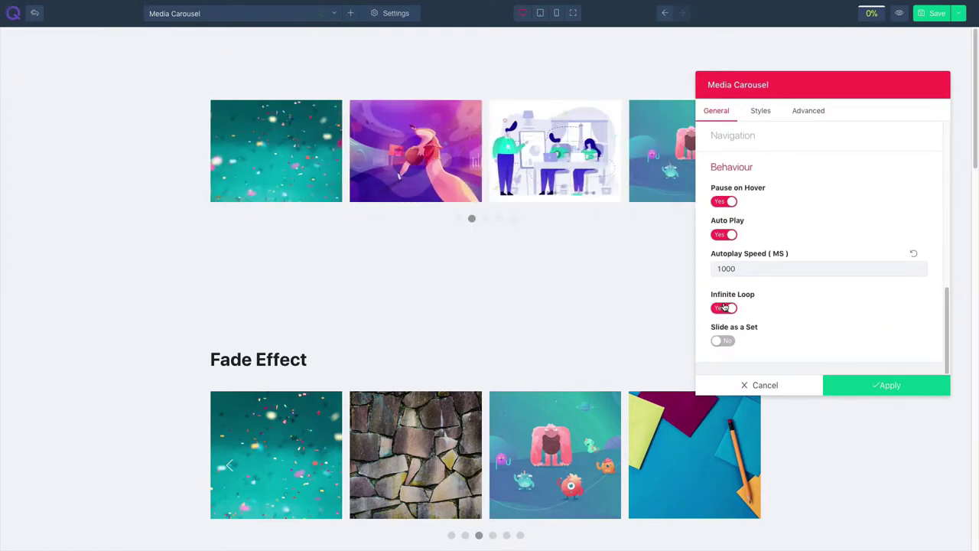
{"action": "left_click", "coordinate": [723, 342]}
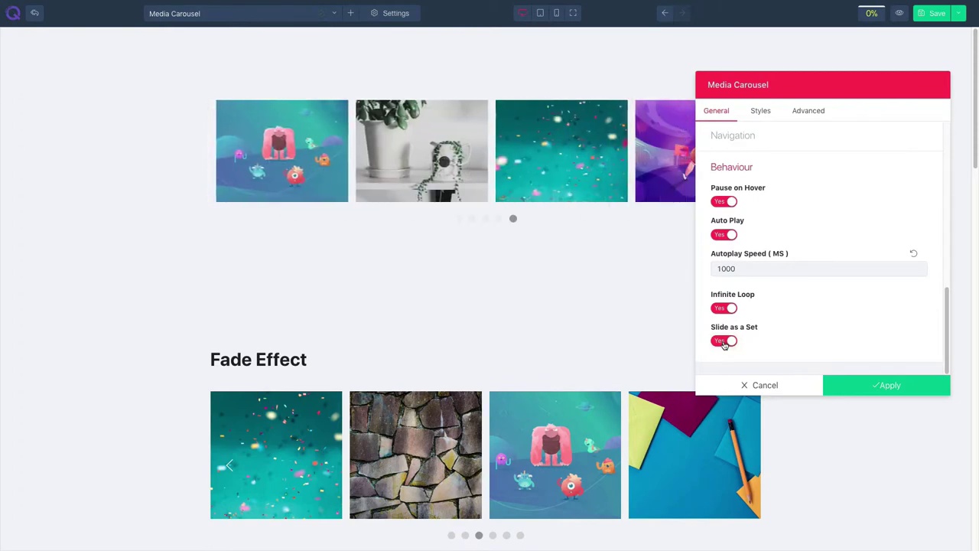
{"action": "left_click", "coordinate": [910, 251]}
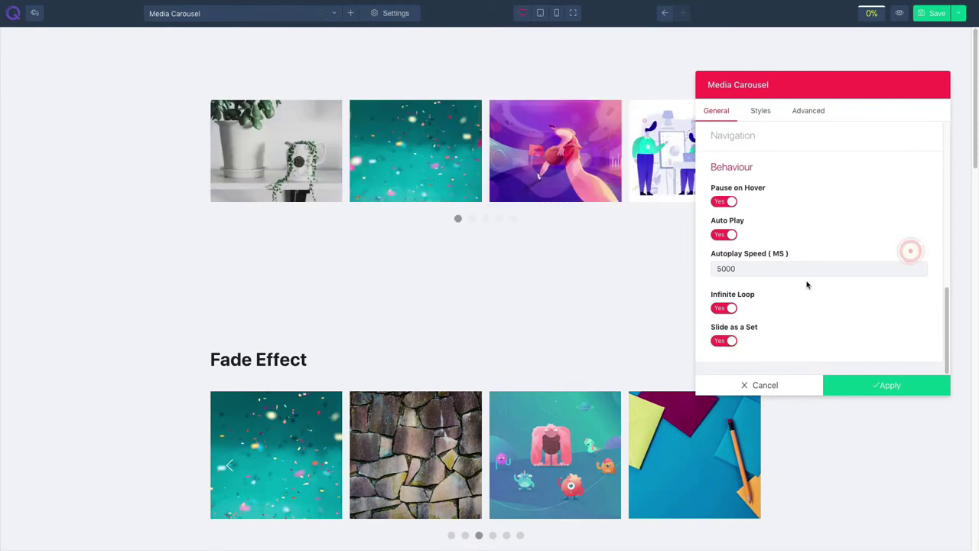
Check the style settings, then drag the carousel height down to 134 px.
{"action": "left_click", "coordinate": [762, 113]}
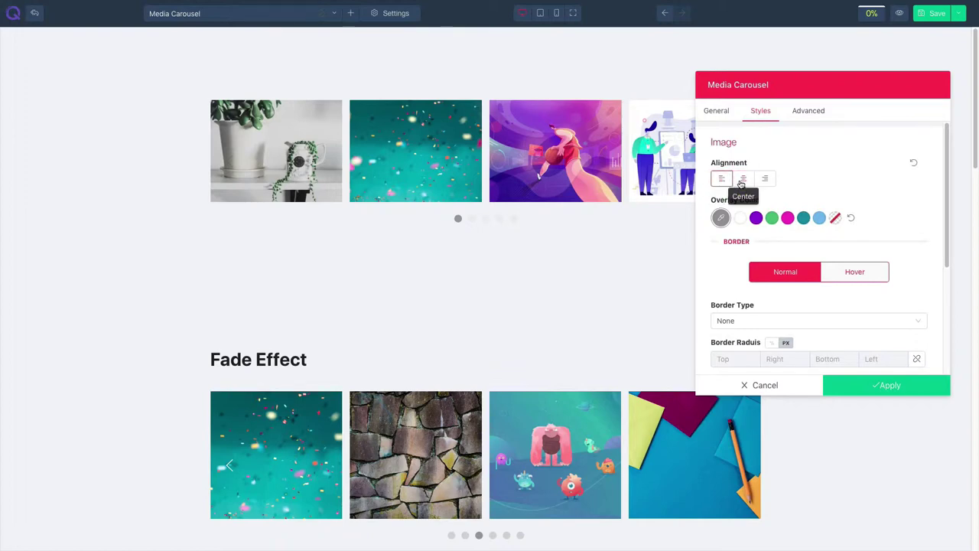
{"action": "left_click", "coordinate": [716, 116]}
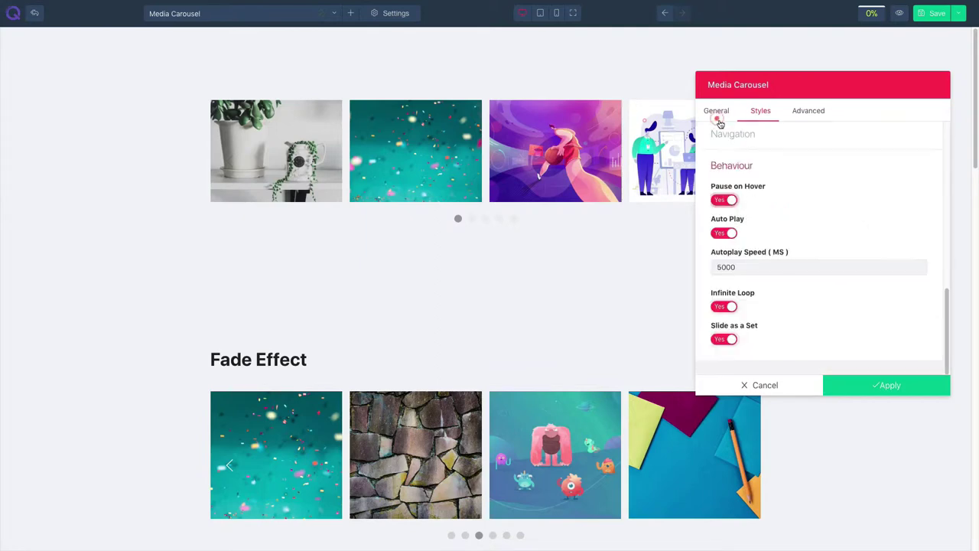
{"action": "scroll", "coordinate": [757, 176], "scroll_direction": "up", "scroll_amount": 2}
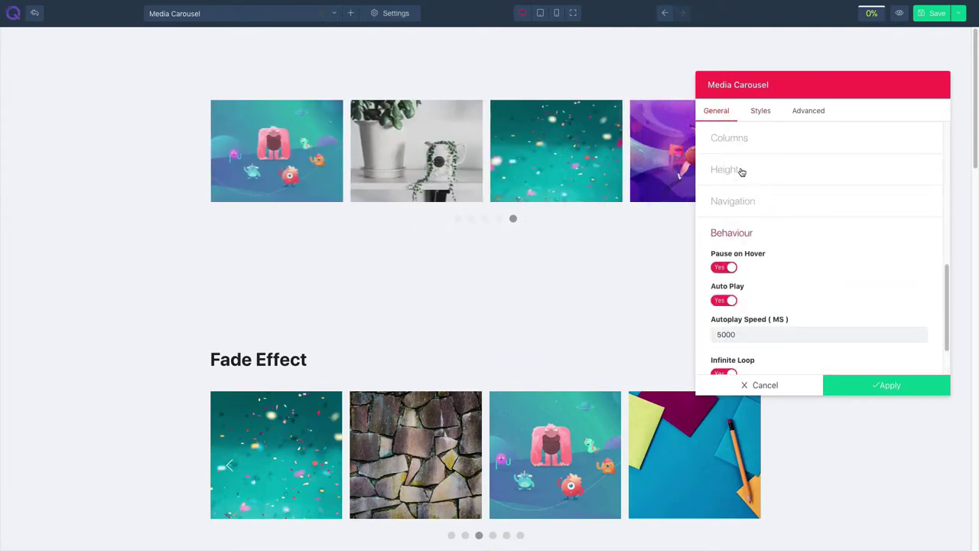
{"action": "left_click", "coordinate": [737, 170]}
{"action": "left_click_drag", "start_coordinate": [750, 276], "coordinate": [736, 274]}
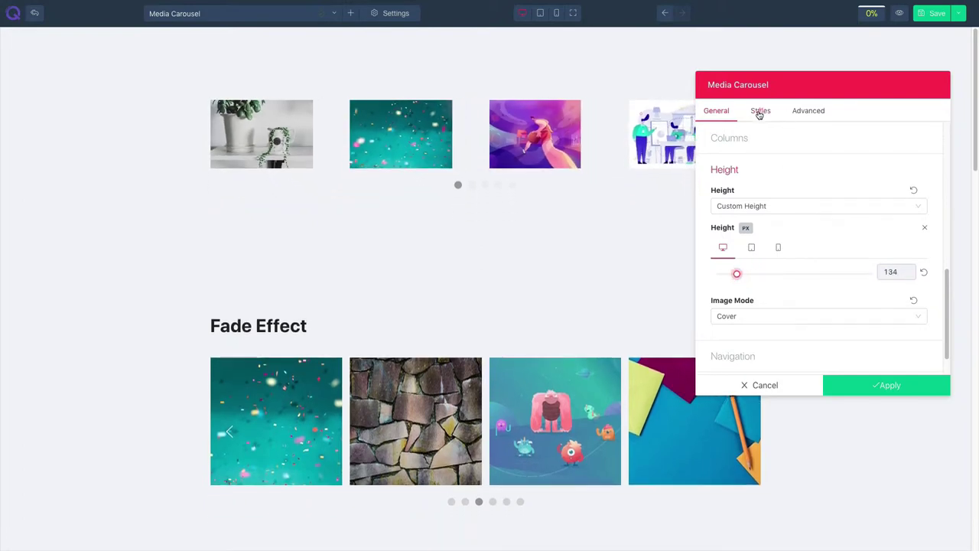
Center the carousel images, then select the height value for replacement.
{"action": "left_click", "coordinate": [759, 112]}
{"action": "left_click", "coordinate": [765, 178]}
{"action": "left_click", "coordinate": [733, 179]}
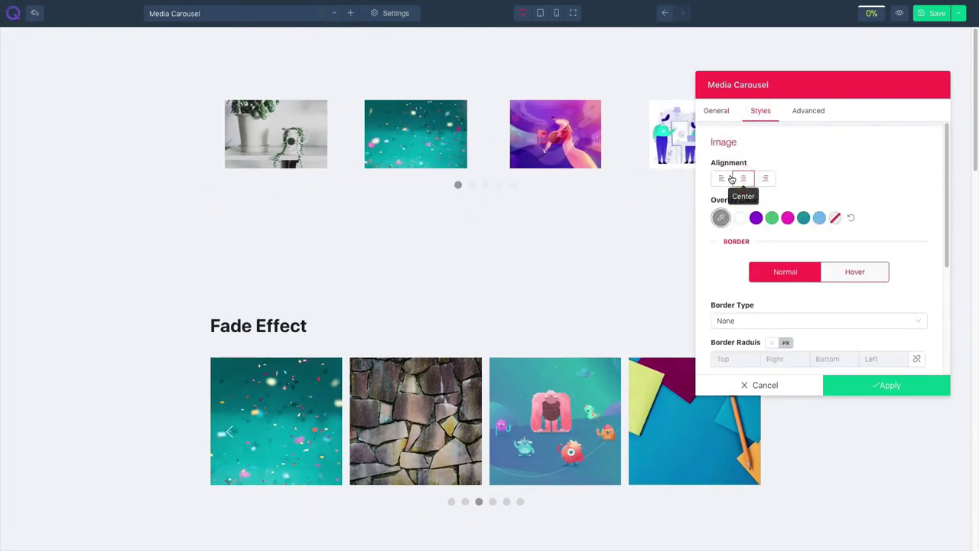
{"action": "left_click", "coordinate": [718, 112]}
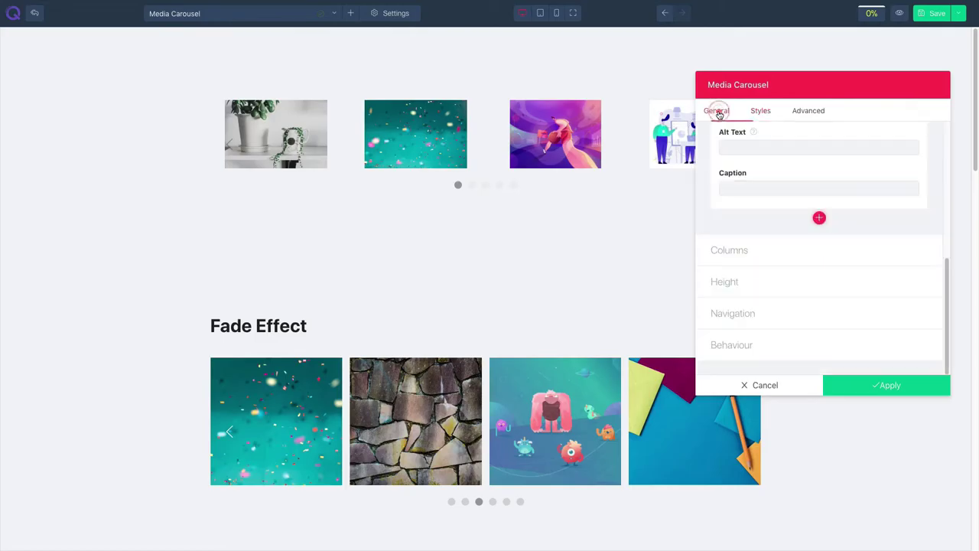
{"action": "left_click", "coordinate": [754, 284]}
{"action": "scroll", "coordinate": [869, 307], "scroll_direction": "down", "scroll_amount": 1}
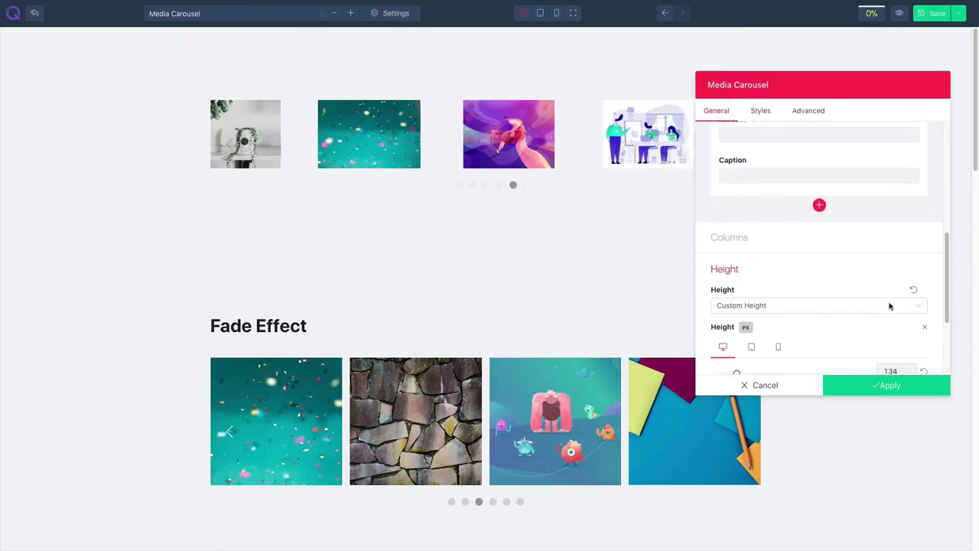
{"action": "left_click_drag", "start_coordinate": [898, 348], "coordinate": [880, 346]}
Set the height to 240 px and give the images a purple overlay at 50 alpha.
{"action": "type", "text": "2"}
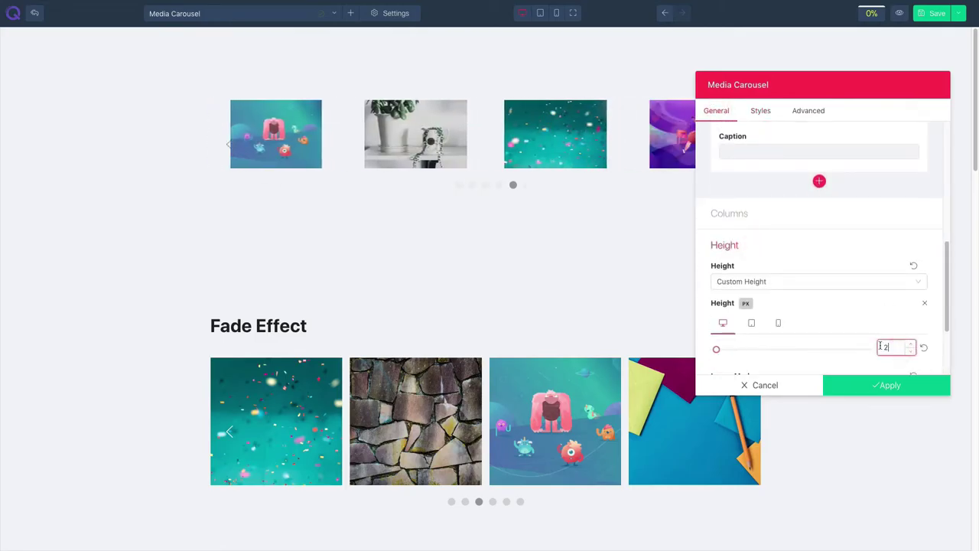
{"action": "type", "text": "40"}
{"action": "left_click", "coordinate": [761, 111]}
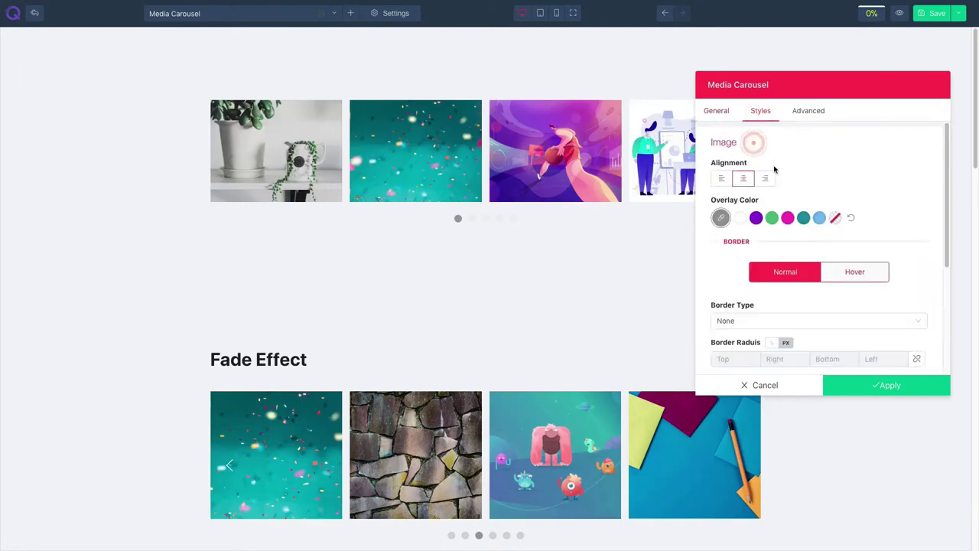
{"action": "scroll", "coordinate": [774, 169], "scroll_direction": "down", "scroll_amount": 1}
{"action": "left_click", "coordinate": [756, 170]}
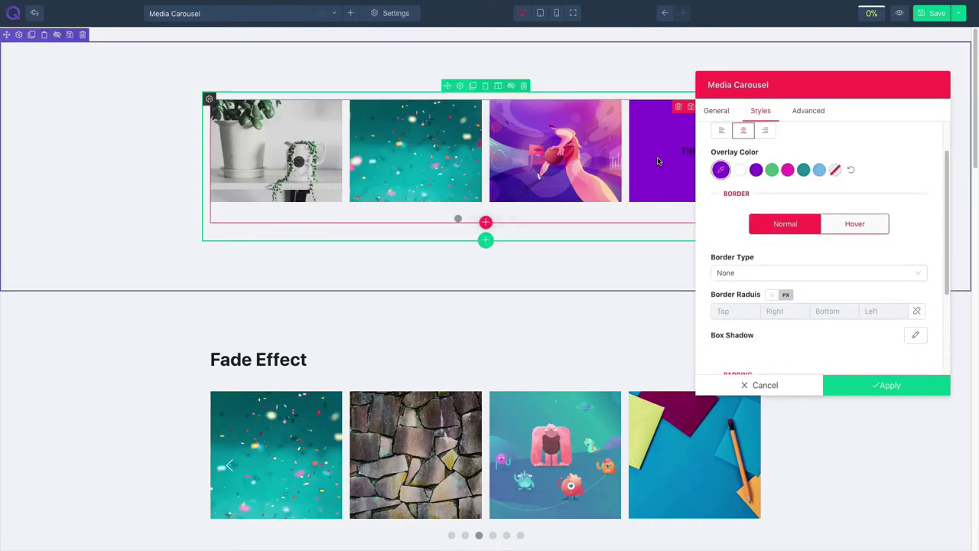
{"action": "left_click", "coordinate": [721, 170]}
{"action": "double_click", "coordinate": [809, 138]}
{"action": "type", "text": "50"}
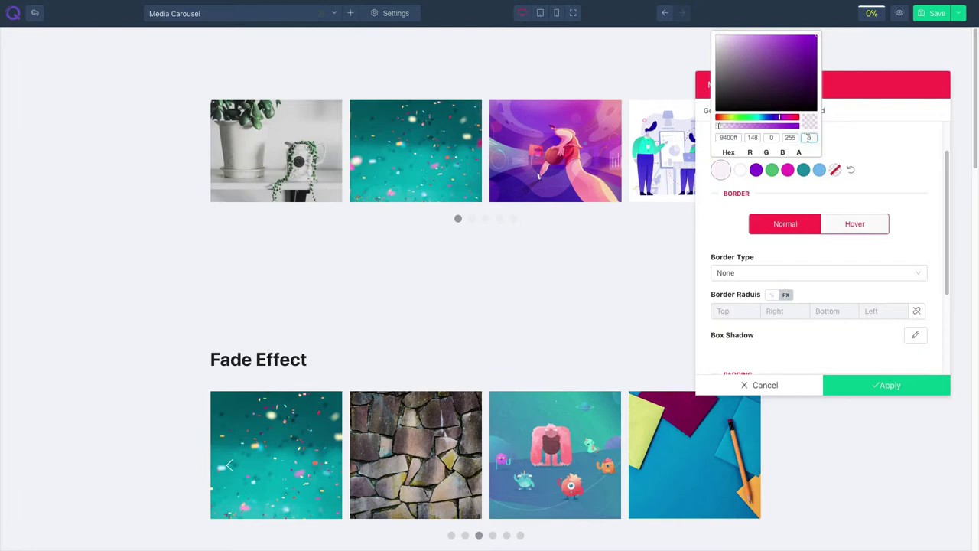
{"action": "left_click", "coordinate": [438, 159]}
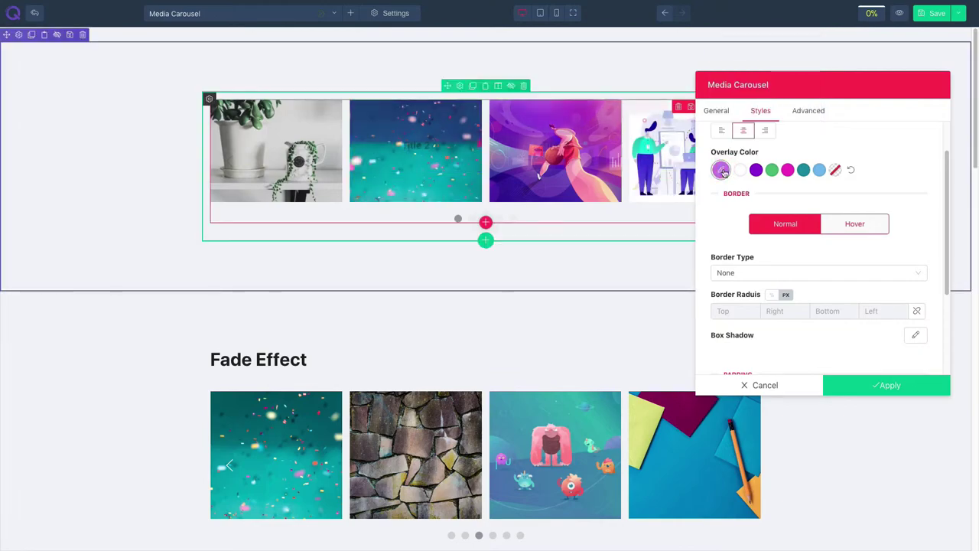
Add a solid 5 px purple image border, then clear it back to none.
{"action": "scroll", "coordinate": [749, 245], "scroll_direction": "down", "scroll_amount": 1}
{"action": "left_click", "coordinate": [749, 231]}
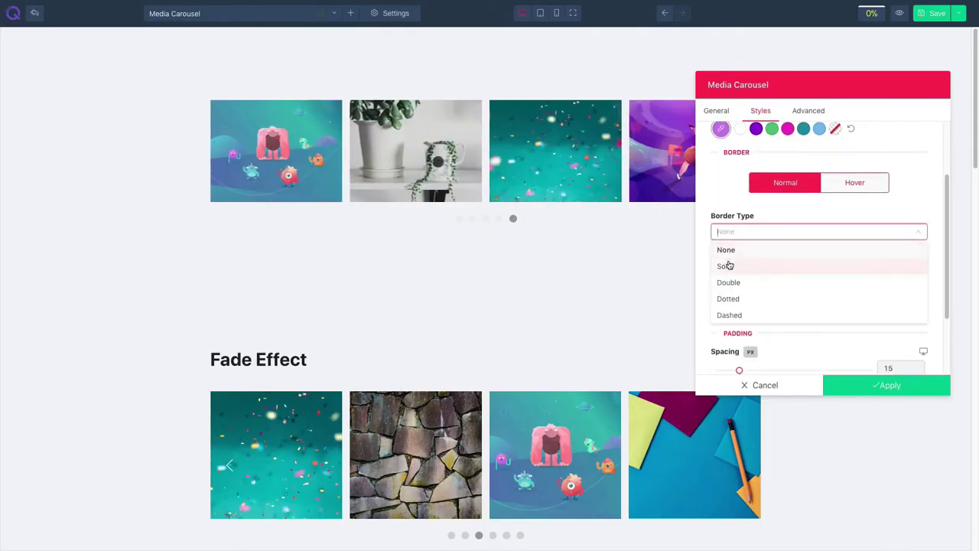
{"action": "left_click", "coordinate": [727, 264]}
{"action": "left_click", "coordinate": [872, 262]}
{"action": "type", "text": "5"}
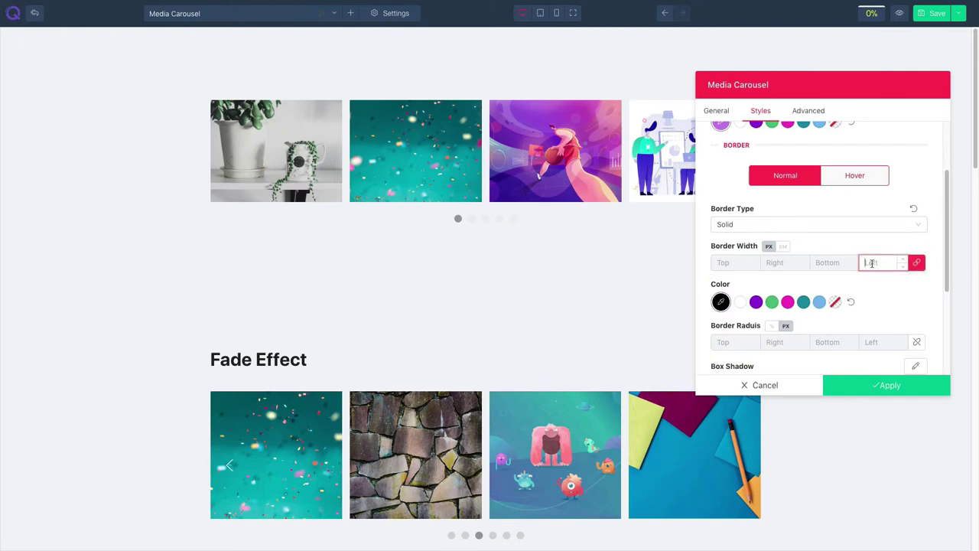
{"action": "left_click", "coordinate": [789, 302]}
{"action": "left_click", "coordinate": [755, 301]}
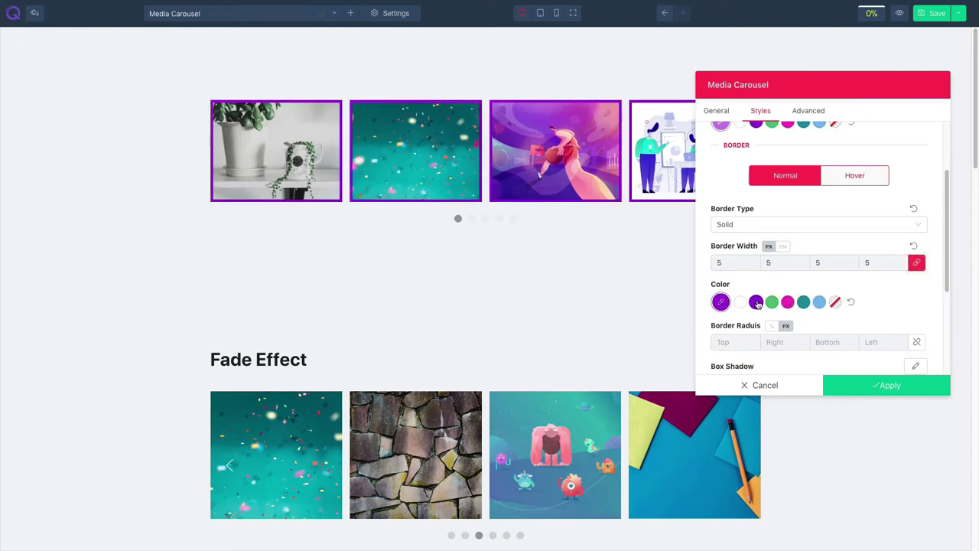
{"action": "scroll", "coordinate": [750, 313], "scroll_direction": "down", "scroll_amount": 1}
{"action": "left_click", "coordinate": [885, 324]}
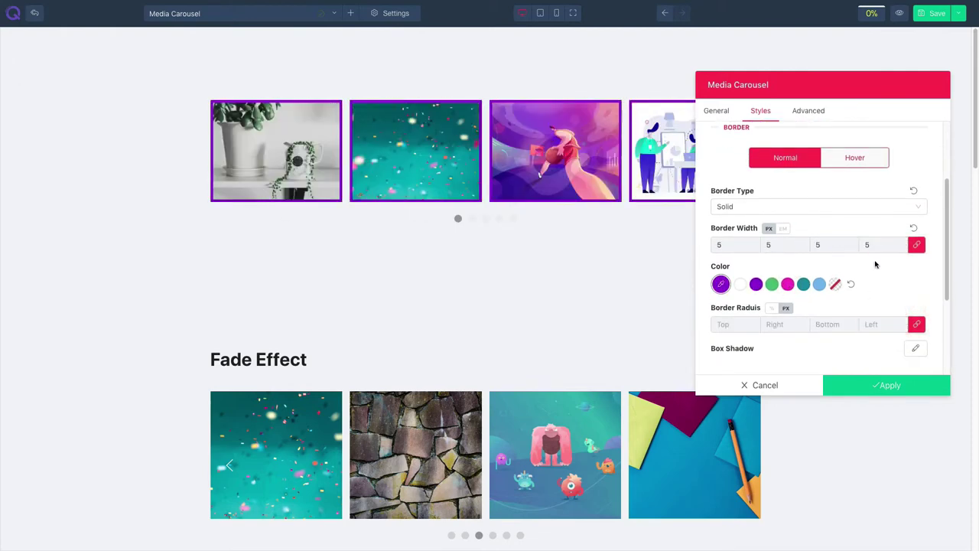
{"action": "left_click", "coordinate": [913, 227]}
{"action": "left_click", "coordinate": [913, 191]}
{"action": "scroll", "coordinate": [814, 272], "scroll_direction": "down", "scroll_amount": 1}
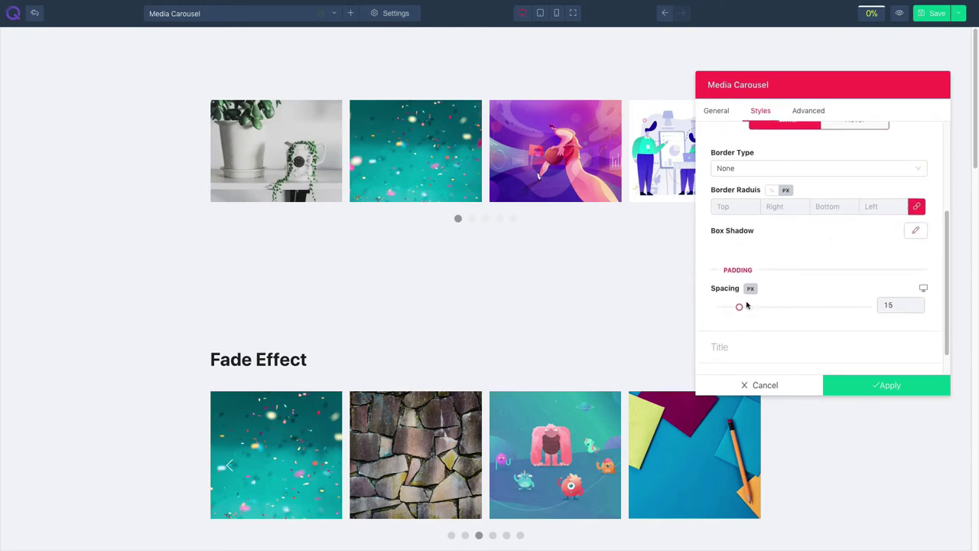
Set the carousel title colour to white in the Title style section.
{"action": "scroll", "coordinate": [731, 339], "scroll_direction": "down", "scroll_amount": 1}
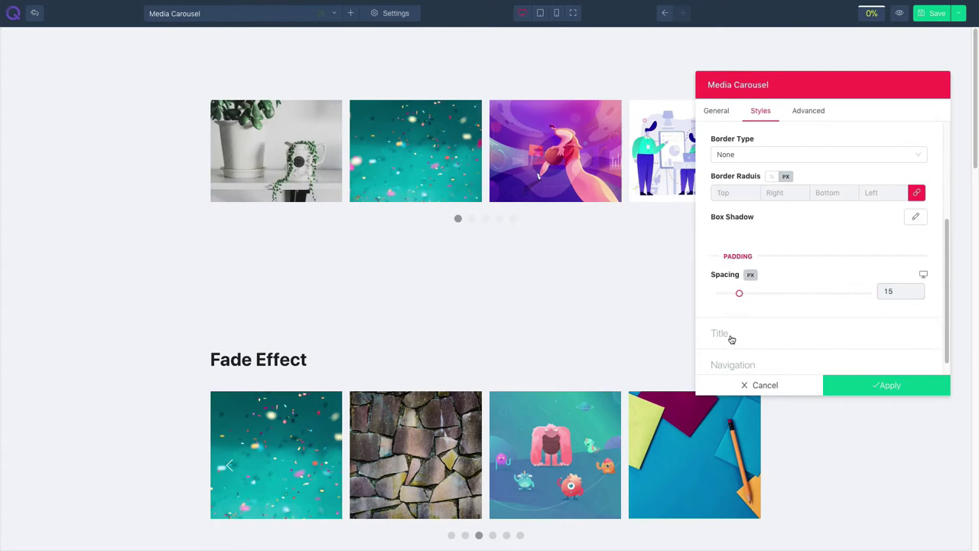
{"action": "left_click", "coordinate": [732, 337]}
{"action": "left_click", "coordinate": [741, 177]}
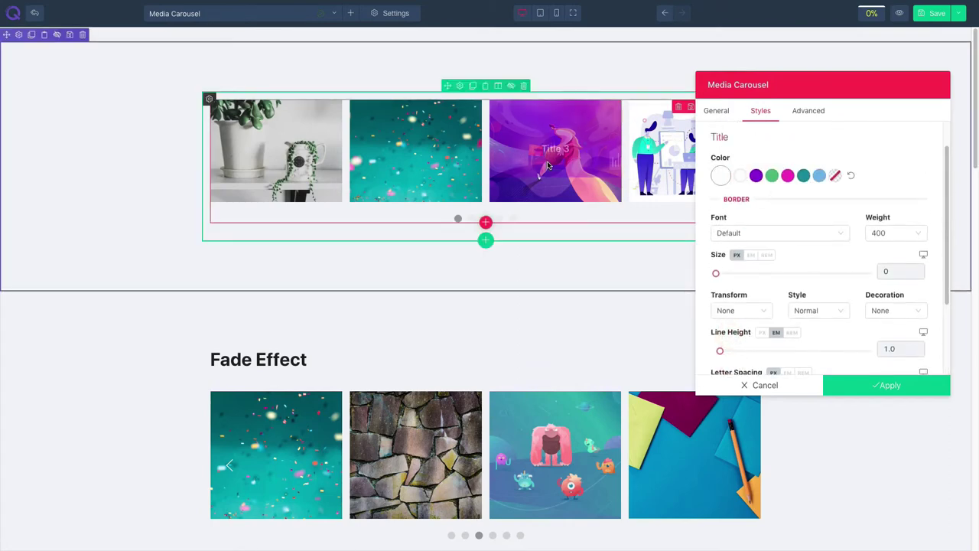
{"action": "scroll", "coordinate": [788, 220], "scroll_direction": "down", "scroll_amount": 1}
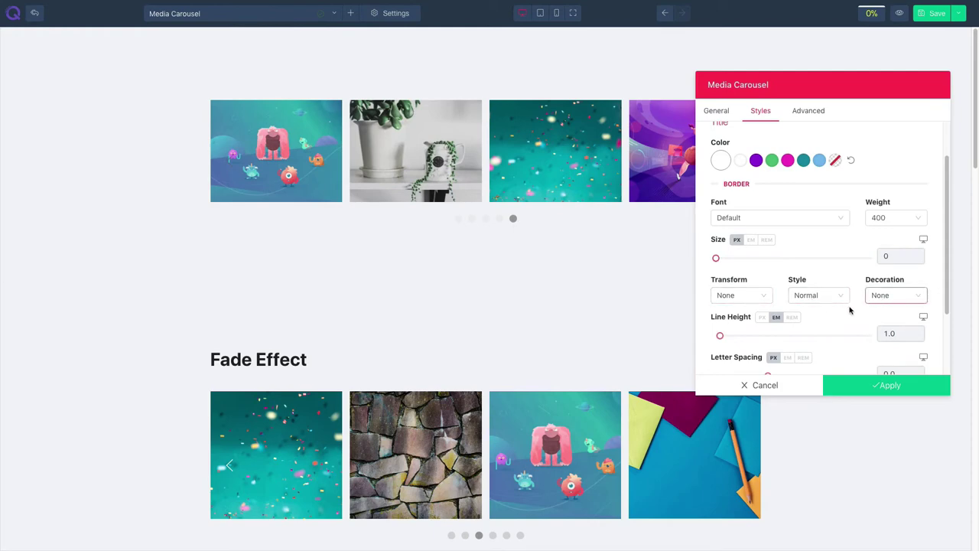
{"action": "scroll", "coordinate": [834, 310], "scroll_direction": "down", "scroll_amount": 3}
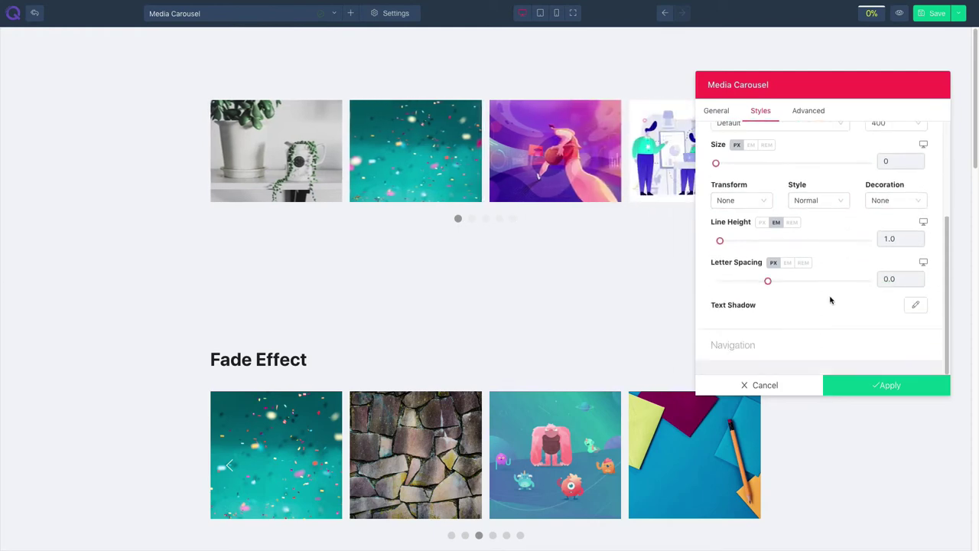
Make the navigation arrows and inactive dots purple, adjusting arrow size.
{"action": "left_click", "coordinate": [812, 344]}
{"action": "left_click", "coordinate": [756, 176]}
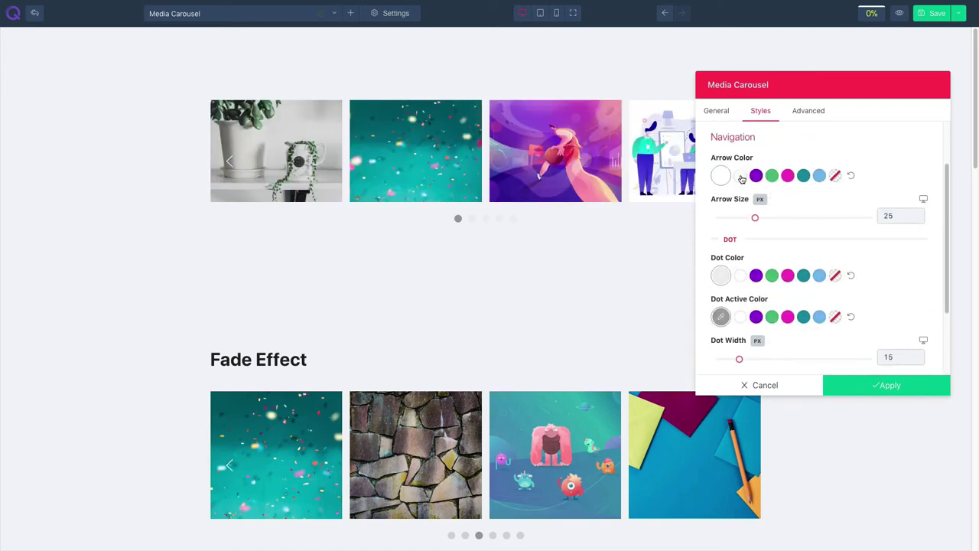
{"action": "left_click", "coordinate": [758, 176]}
{"action": "left_click_drag", "start_coordinate": [788, 217], "coordinate": [756, 218]}
{"action": "scroll", "coordinate": [768, 253], "scroll_direction": "down", "scroll_amount": 1}
{"action": "left_click", "coordinate": [755, 257]}
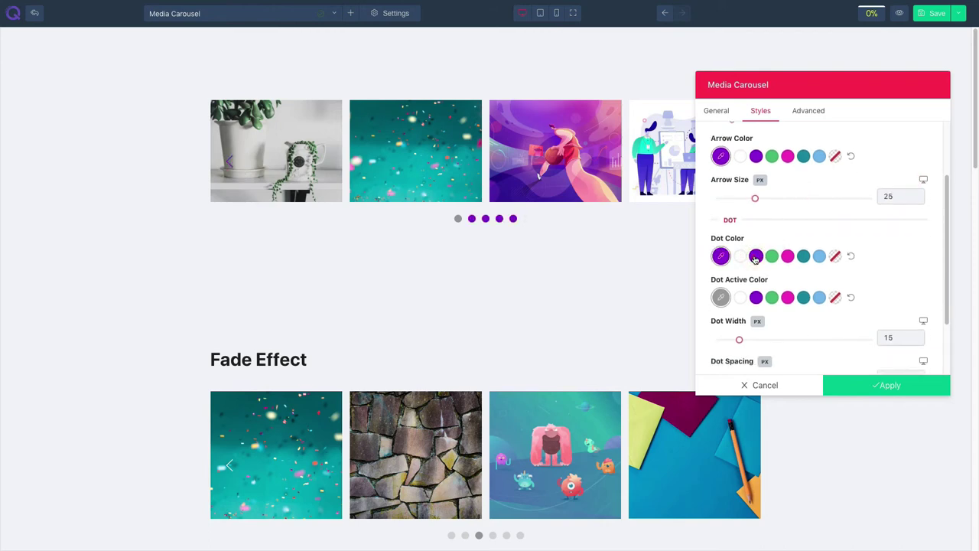
Make the active dot pink, reset dot width to 15 and spacing to 12, and leave the panel.
{"action": "scroll", "coordinate": [788, 300], "scroll_direction": "down", "scroll_amount": 1}
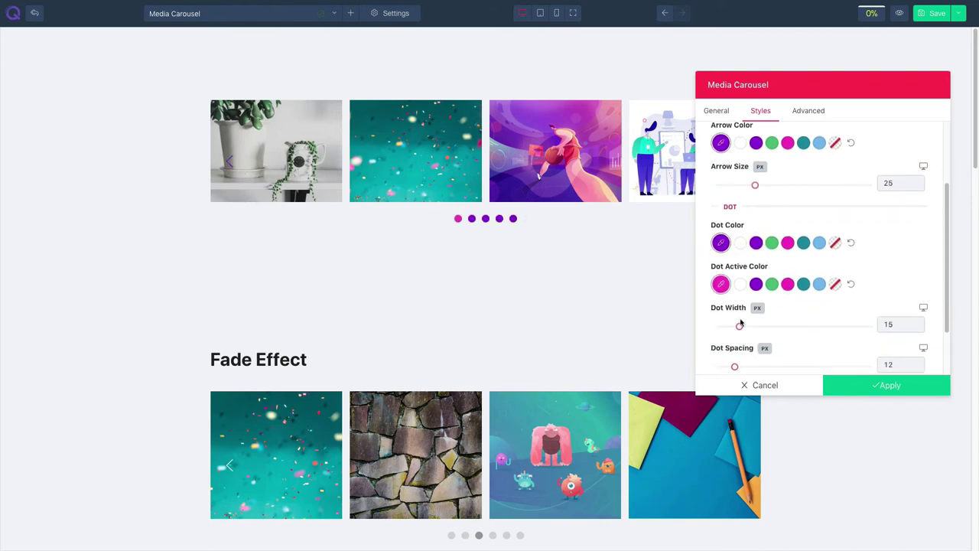
{"action": "left_click_drag", "start_coordinate": [739, 324], "coordinate": [763, 324]}
{"action": "scroll", "coordinate": [801, 338], "scroll_direction": "down", "scroll_amount": 1}
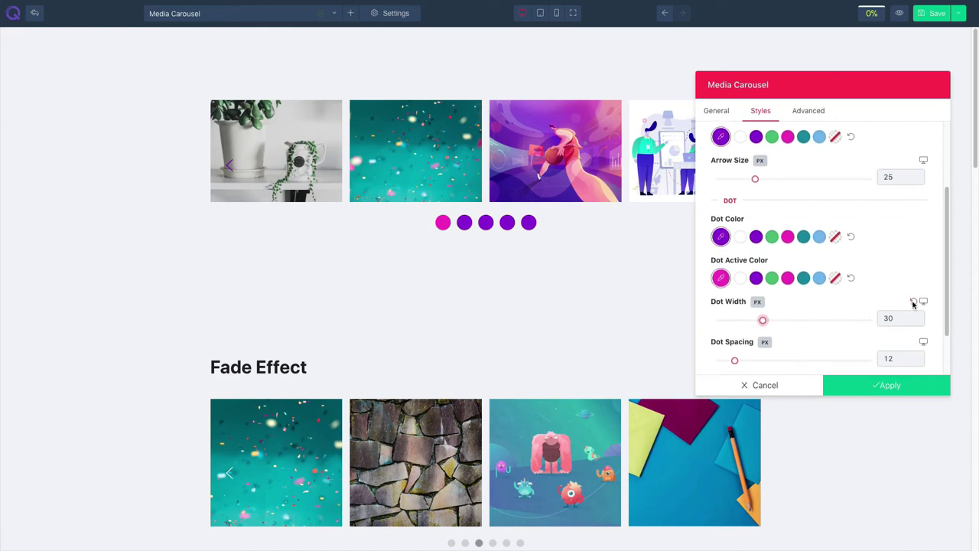
{"action": "left_click", "coordinate": [913, 306]}
{"action": "left_click_drag", "start_coordinate": [735, 364], "coordinate": [765, 364]}
{"action": "left_click", "coordinate": [913, 342]}
{"action": "scroll", "coordinate": [780, 335], "scroll_direction": "down", "scroll_amount": 1}
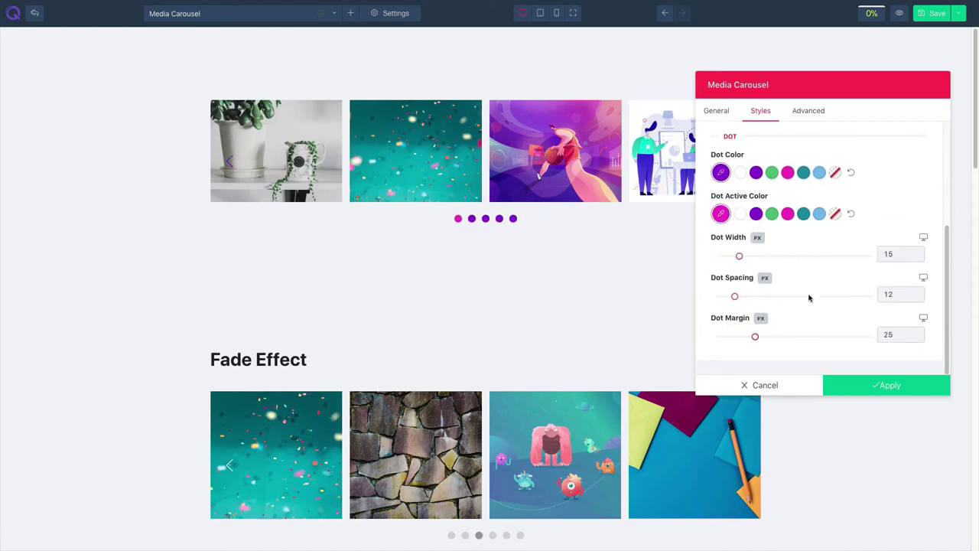
{"action": "left_click", "coordinate": [796, 115]}
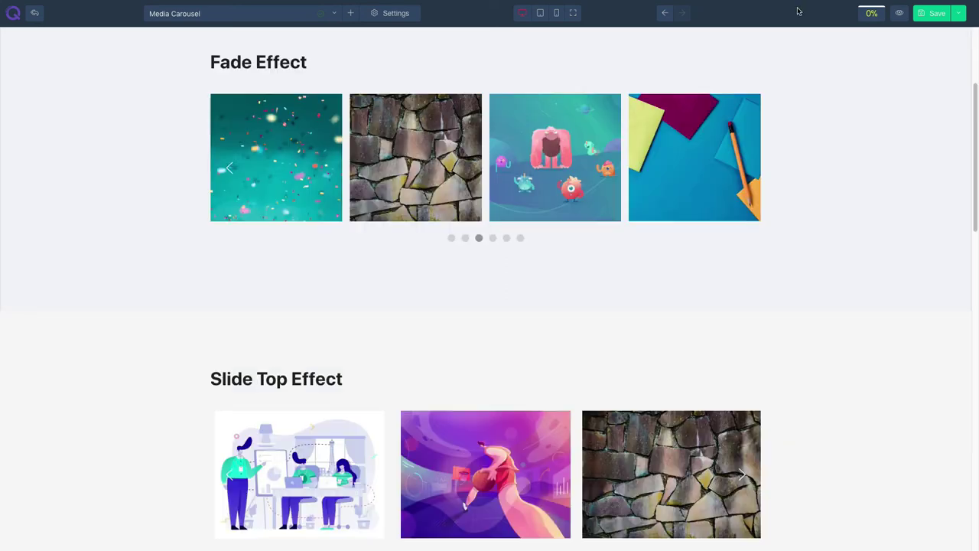